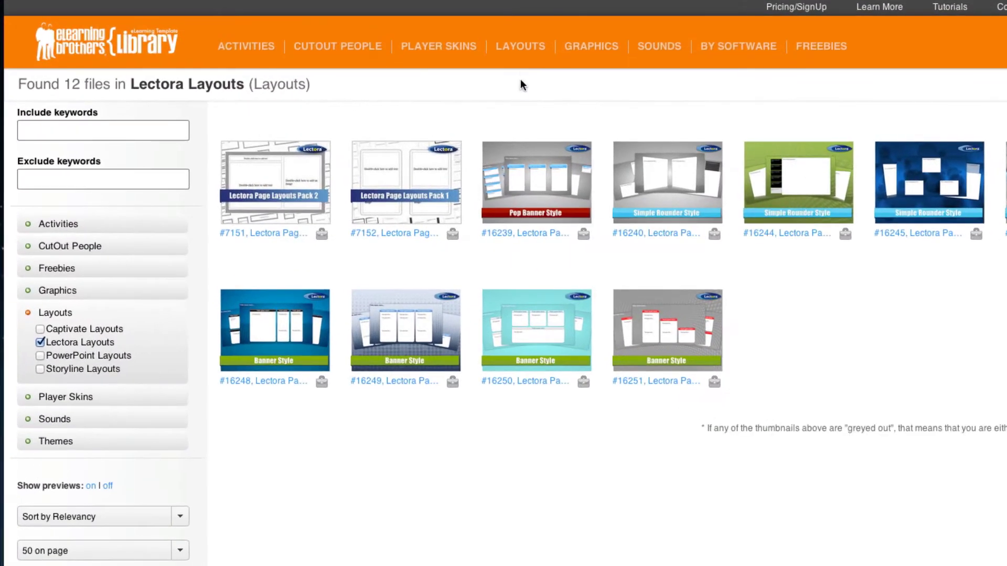
- Open the #16240 Simple Rounder layout's page in the Template Library
mouse_move(406, 82)
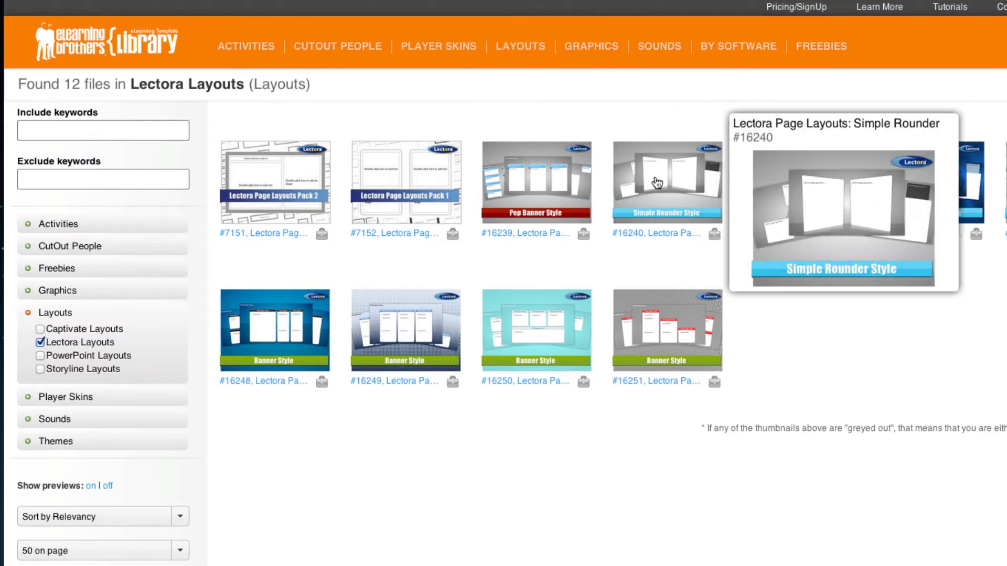
mouse_move(588, 173)
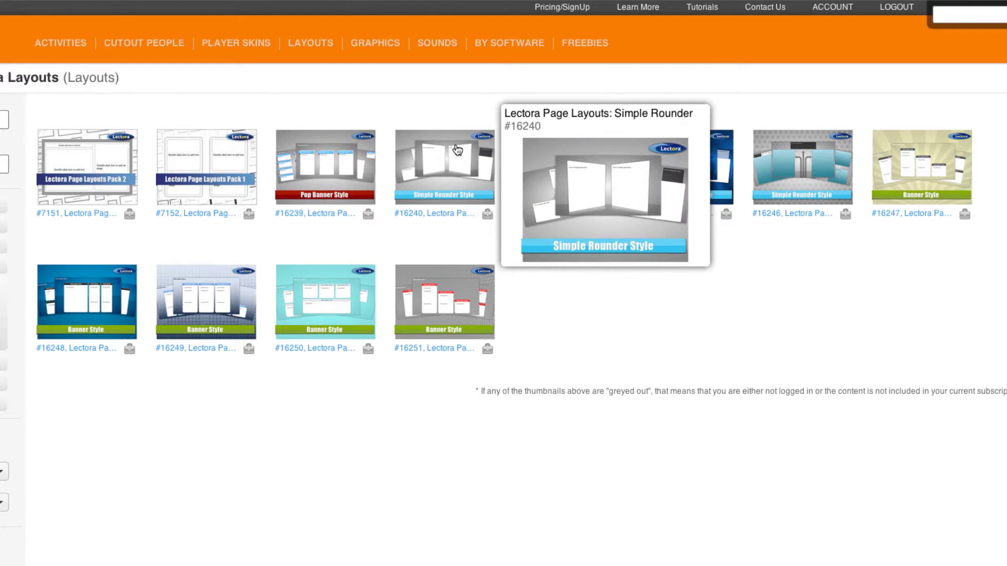
click(476, 151)
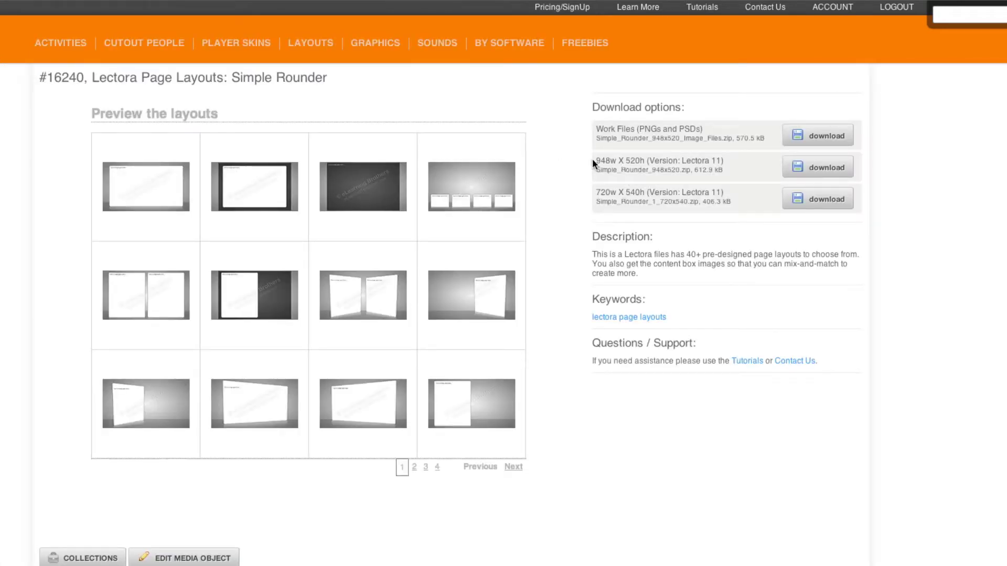
- Compare the 948w X 520h and 720w X 540h options, then download the 948w X 520h Lectora 11 package
drag(595, 161, 645, 160)
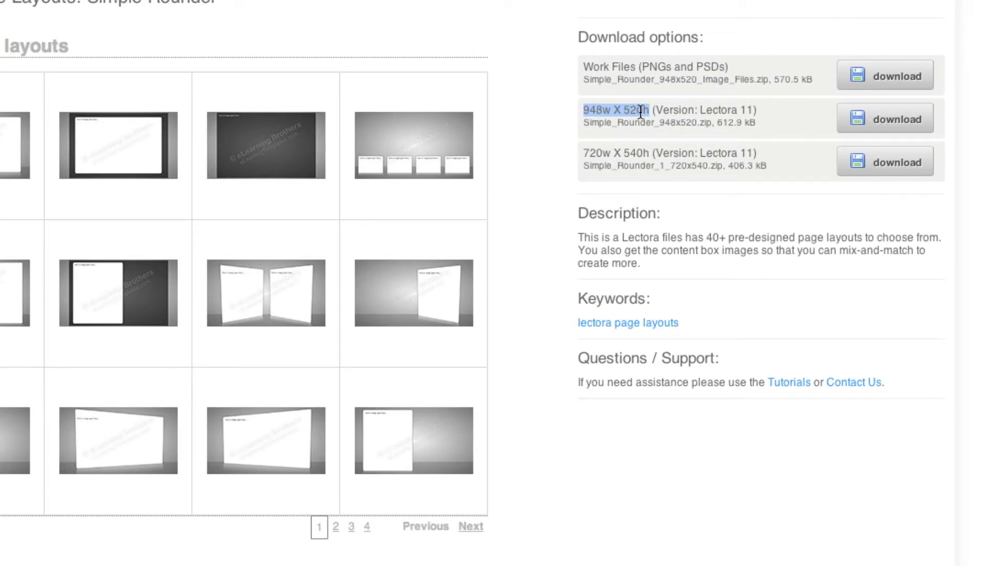
click(587, 156)
drag(643, 154, 581, 150)
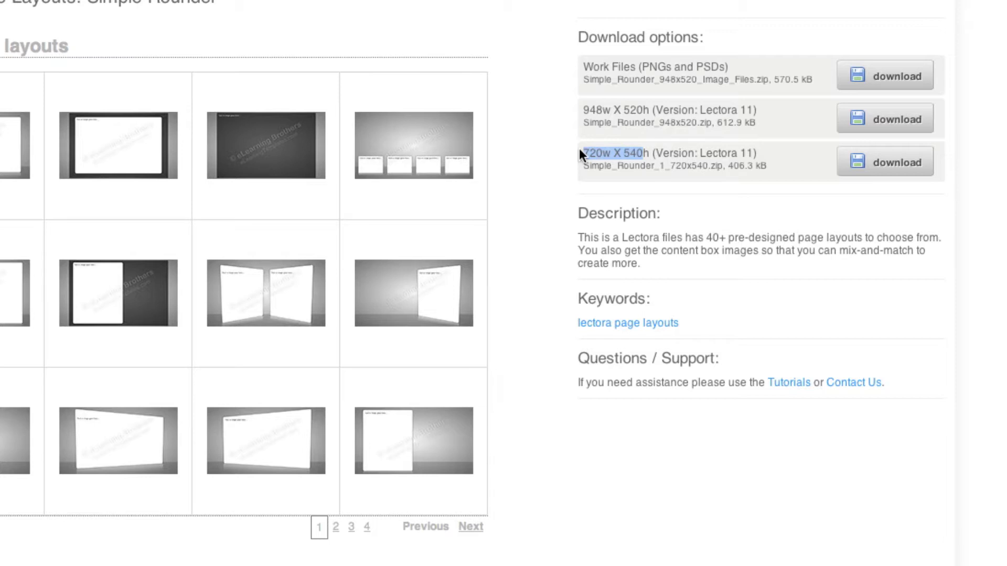
drag(644, 110, 579, 110)
mouse_move(164, 35)
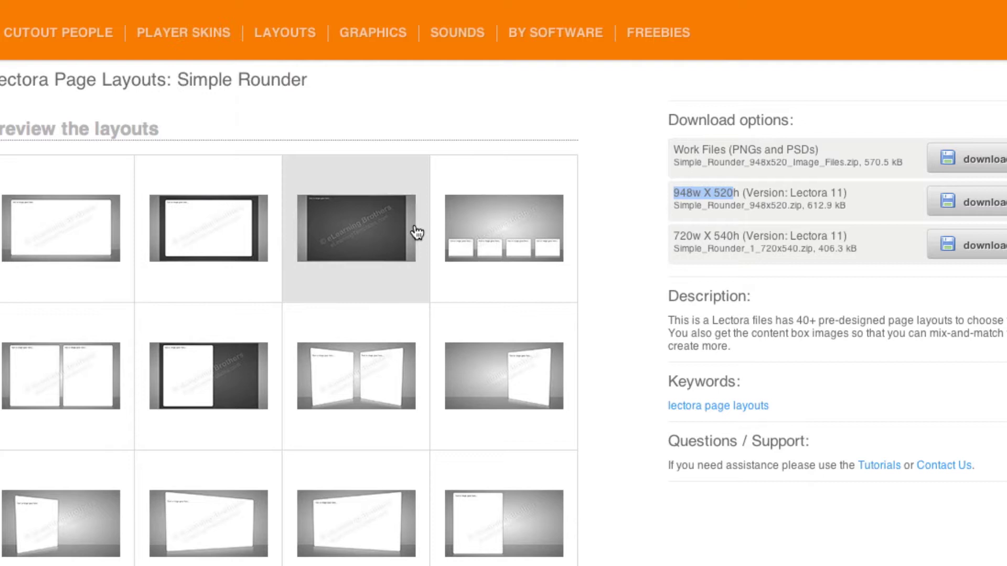
click(792, 239)
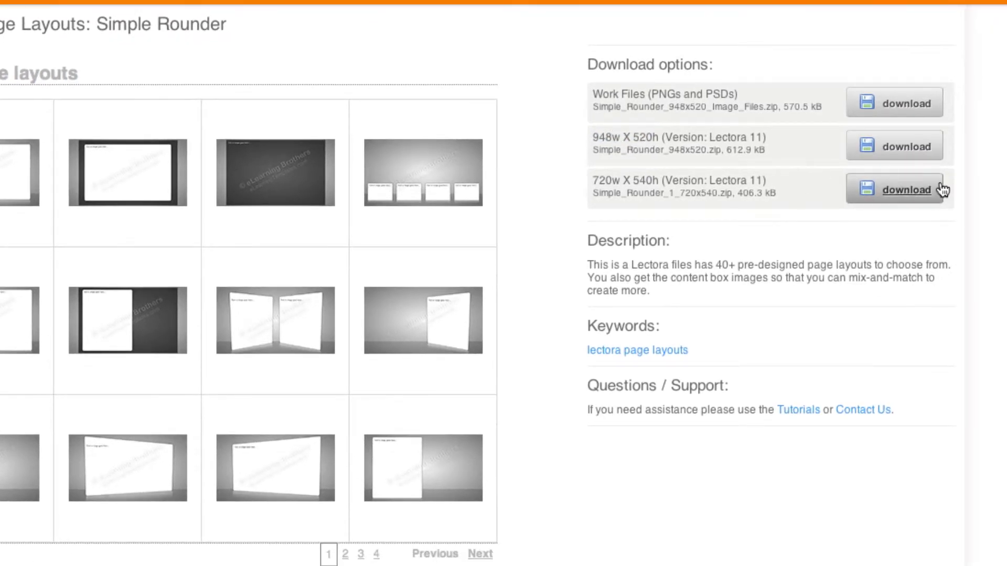
click(901, 156)
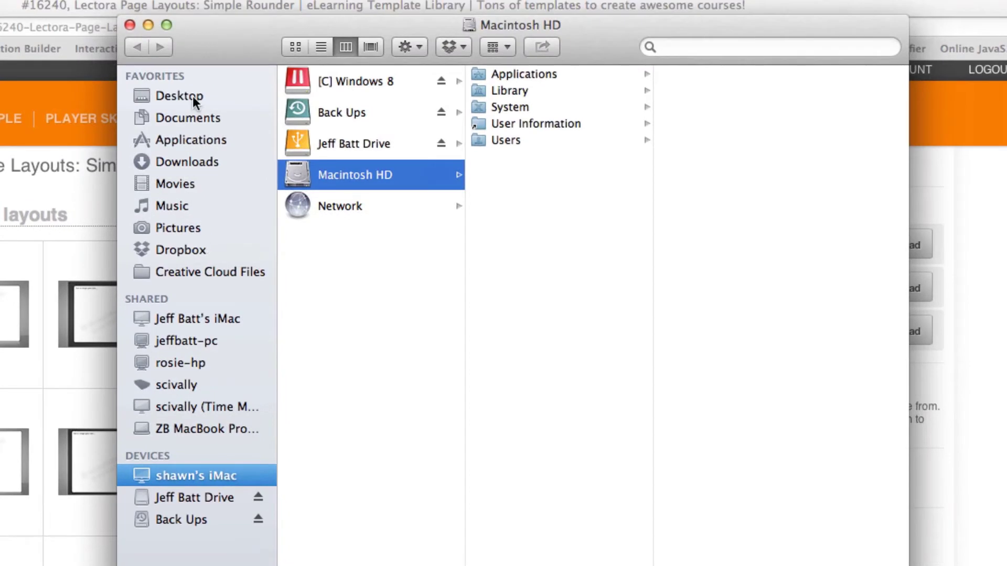
- Open the Desktop's Simple_Rounder_948x520 folder, select Simple Rounder 1.awt, then bring the library page back
click(193, 96)
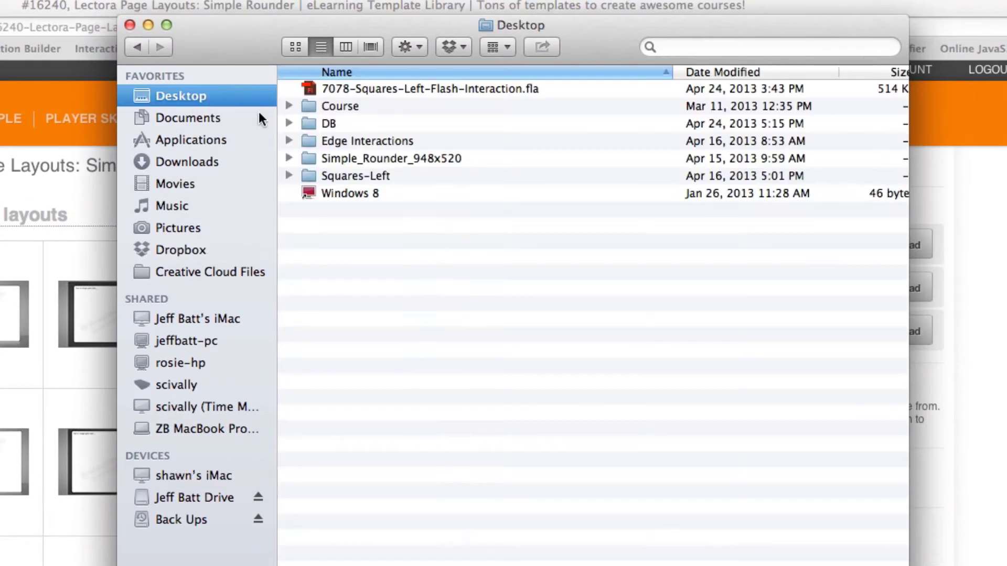
click(359, 161)
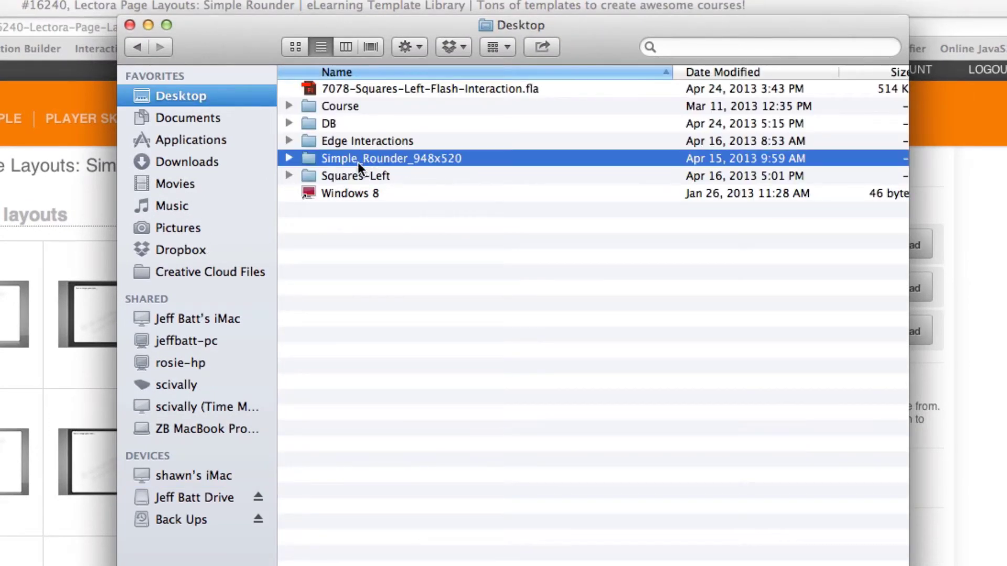
double_click(412, 158)
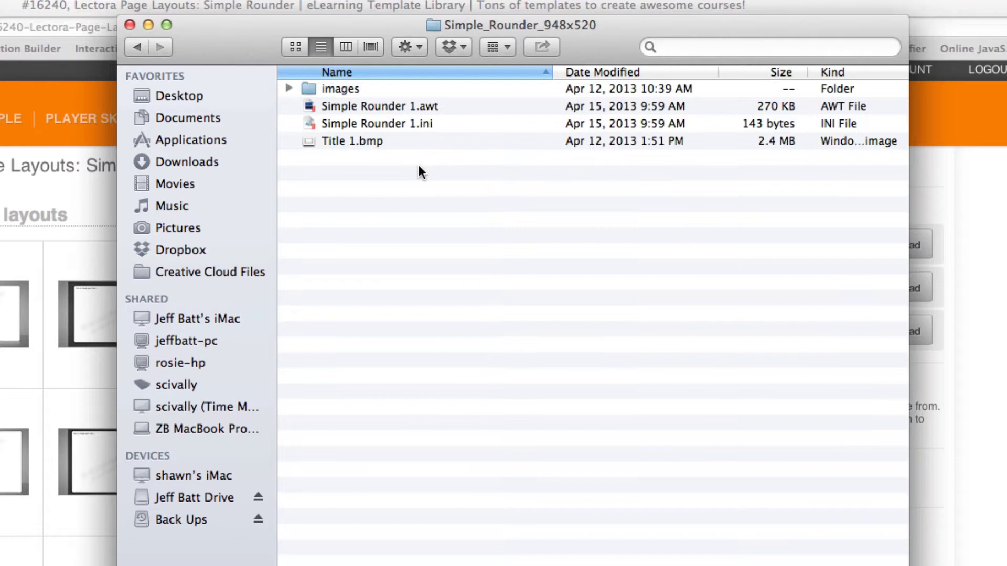
click(414, 105)
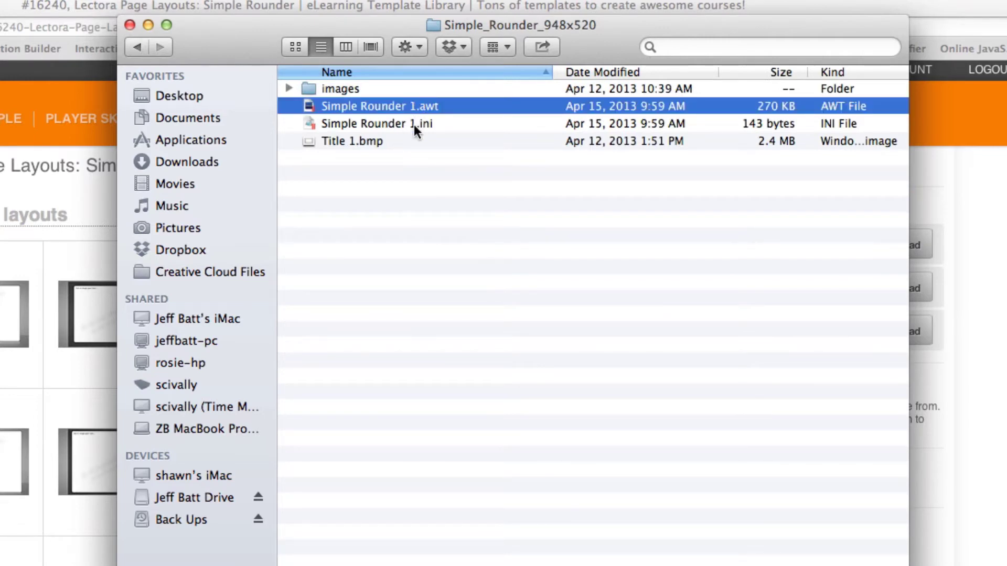
drag(199, 47, 537, 174)
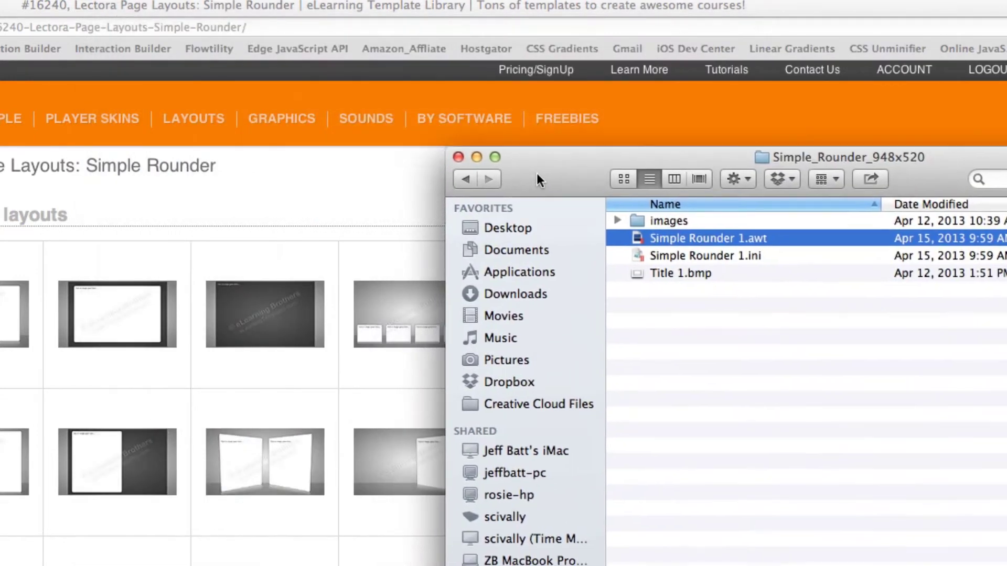
click(376, 192)
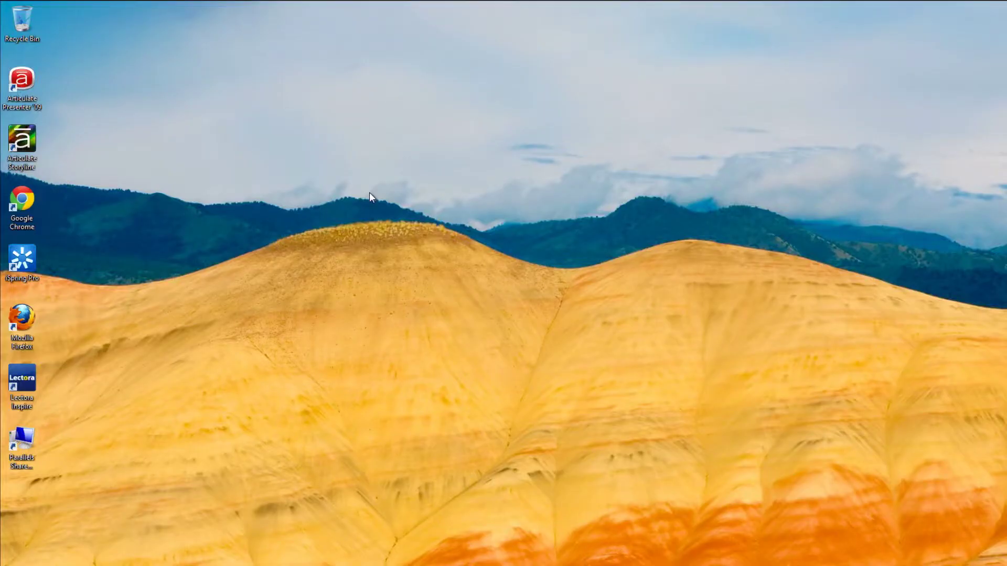
- Launch Lectora Inspire and open Simple Rounder 1 from Z: > Desktop > Simple_Rounder_948x520
click(19, 381)
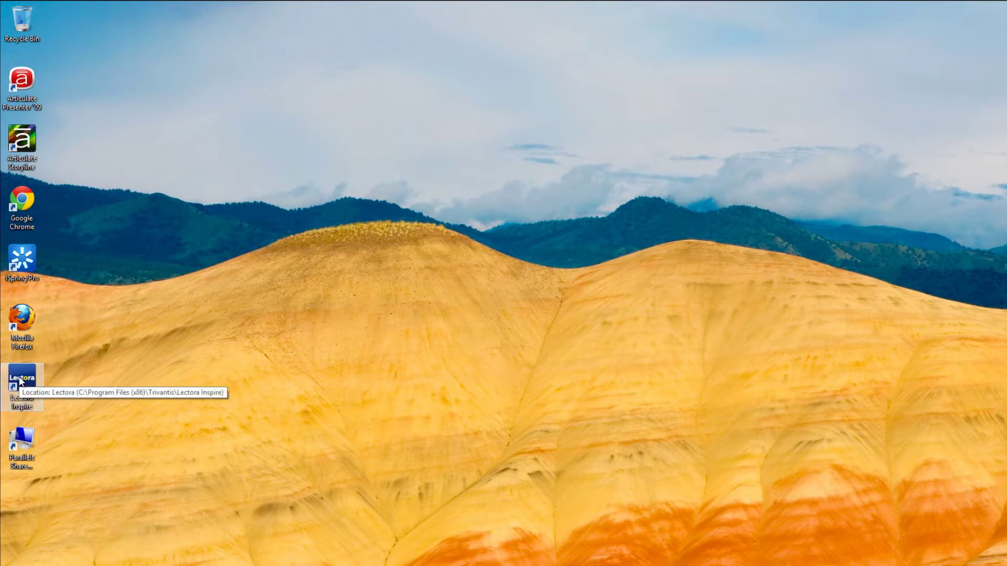
double_click(20, 381)
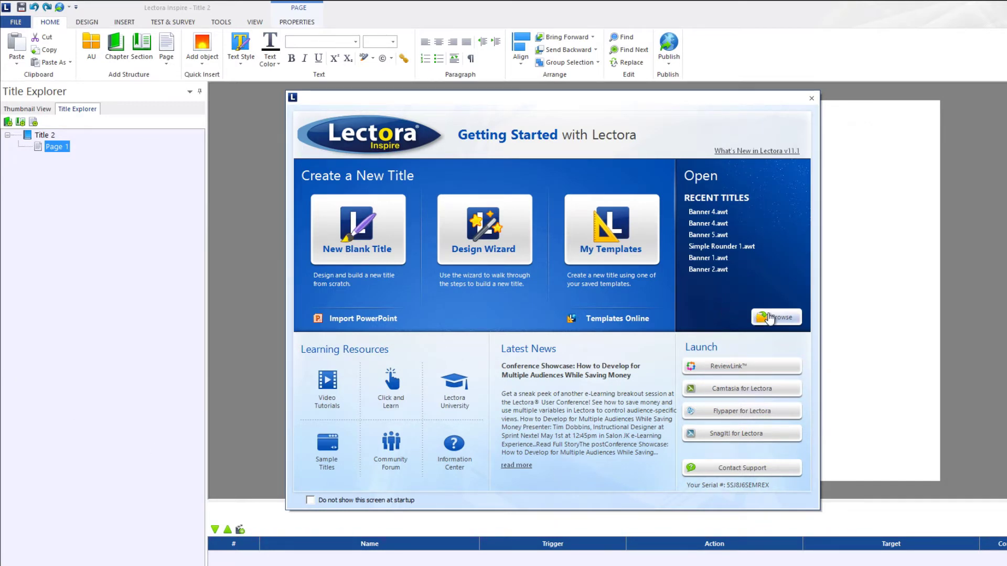
click(769, 319)
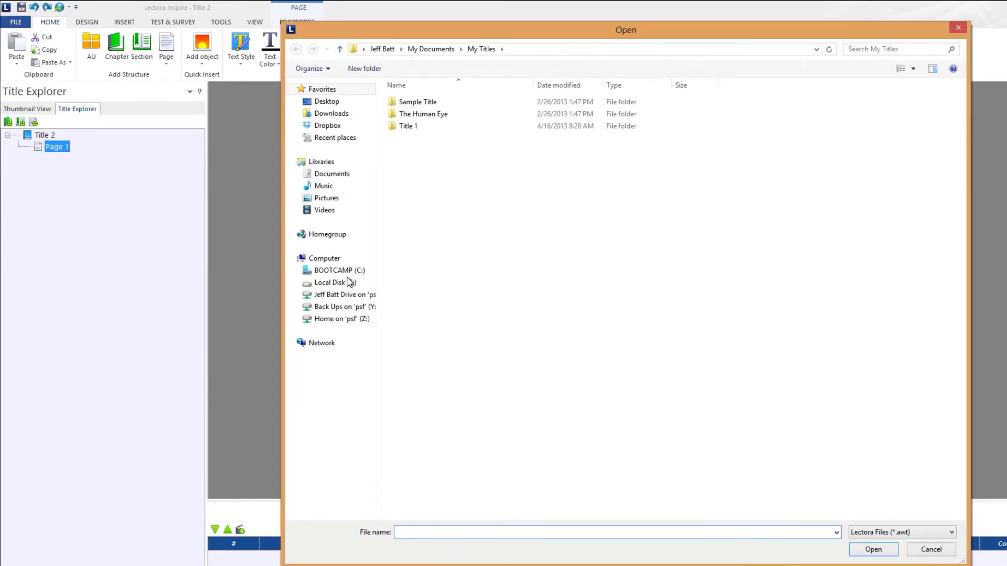
click(363, 321)
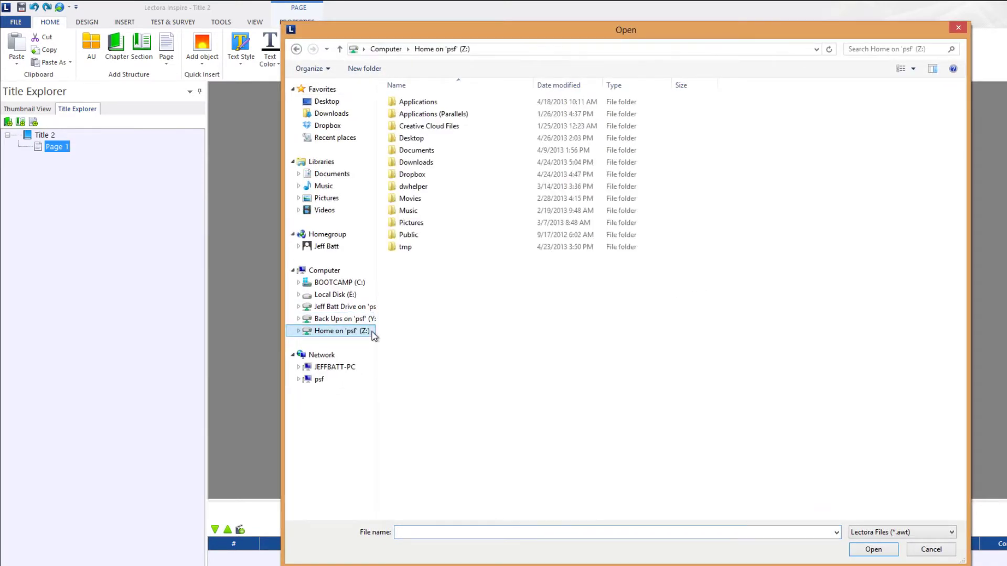
double_click(419, 139)
double_click(462, 140)
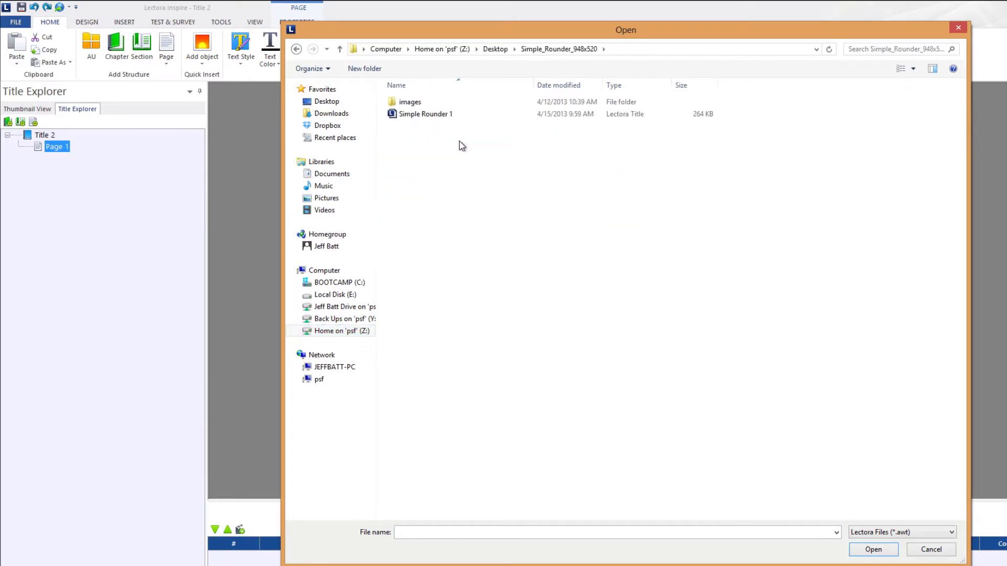
click(436, 117)
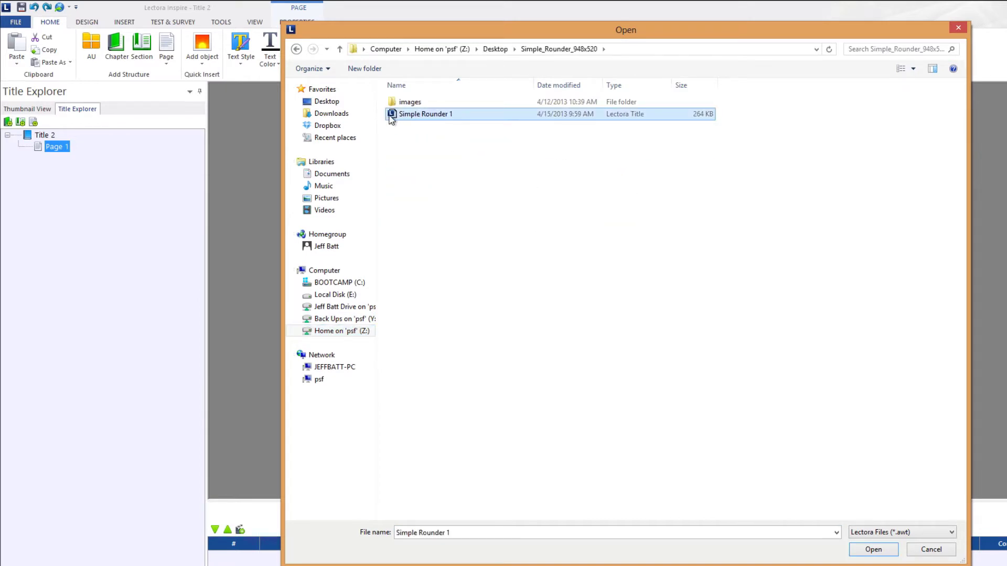
double_click(433, 116)
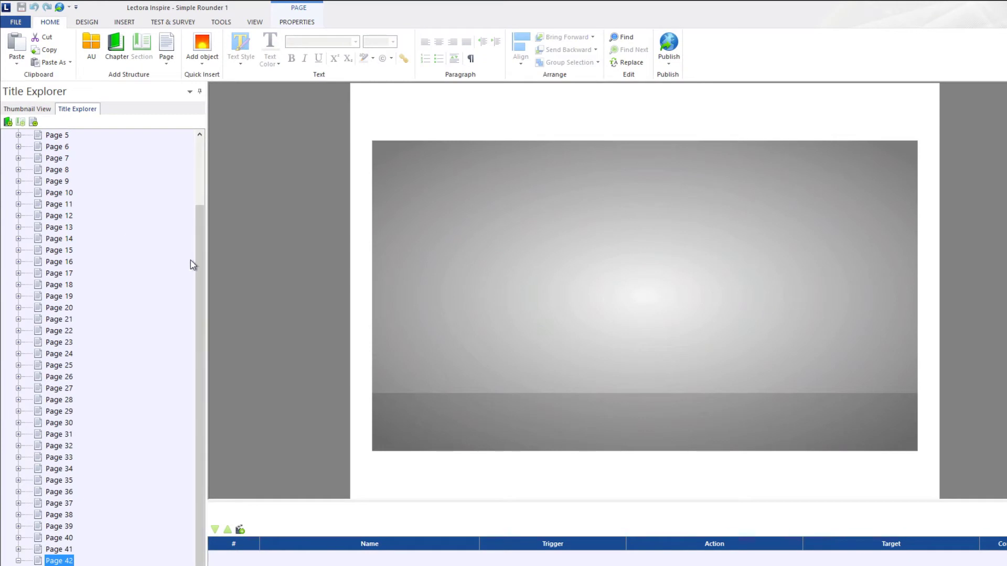
- Preview the layouts of Pages 1 through 5 in turn, ending on Page 5's two-box layout
drag(199, 247, 182, 155)
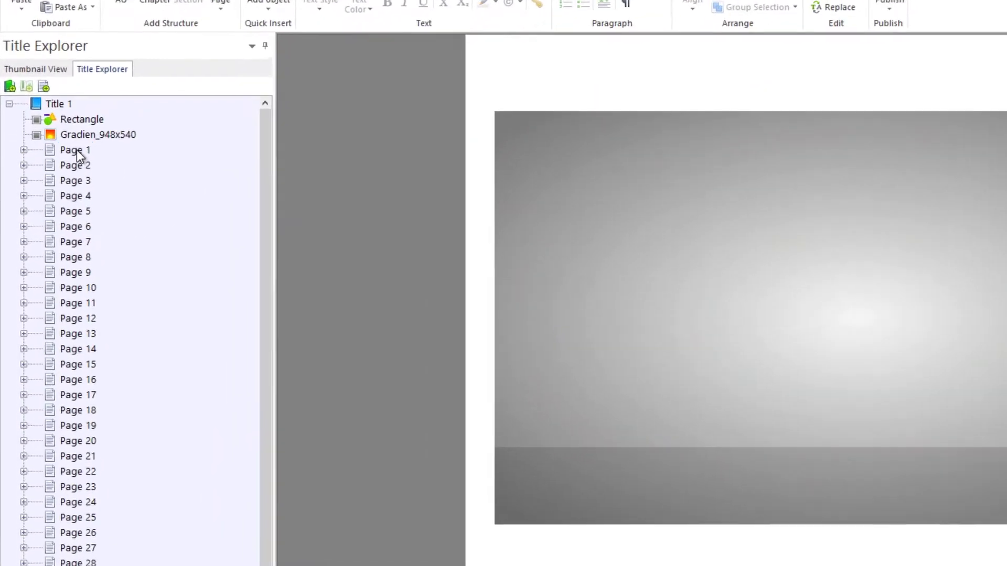
click(76, 150)
drag(269, 114, 262, 257)
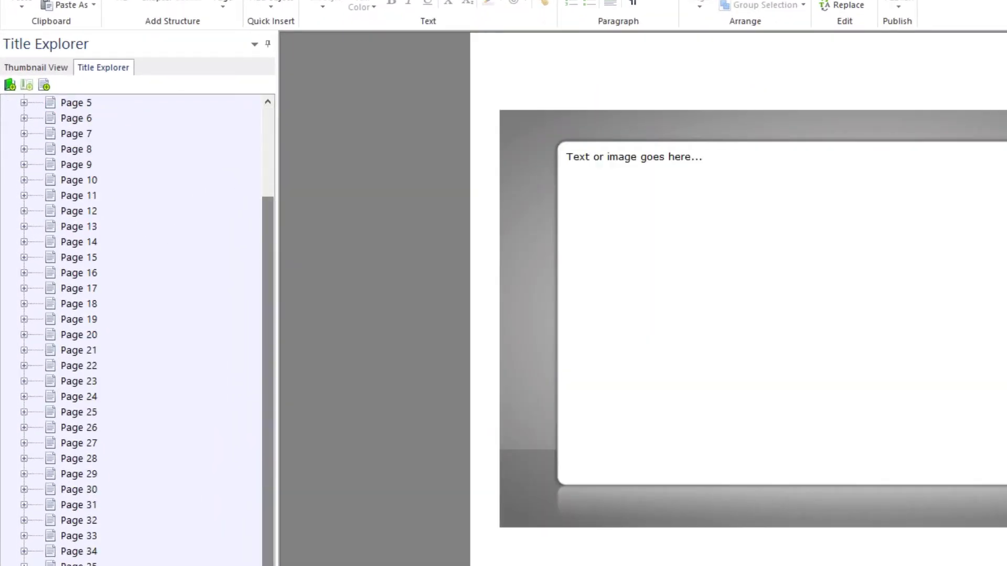
scroll(136, 325, up, 1)
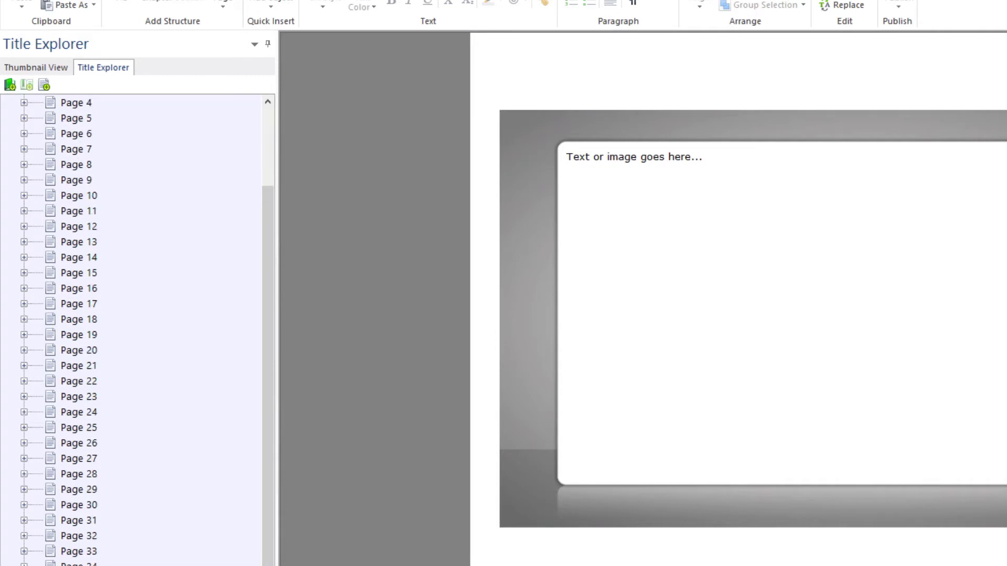
drag(266, 216, 272, 136)
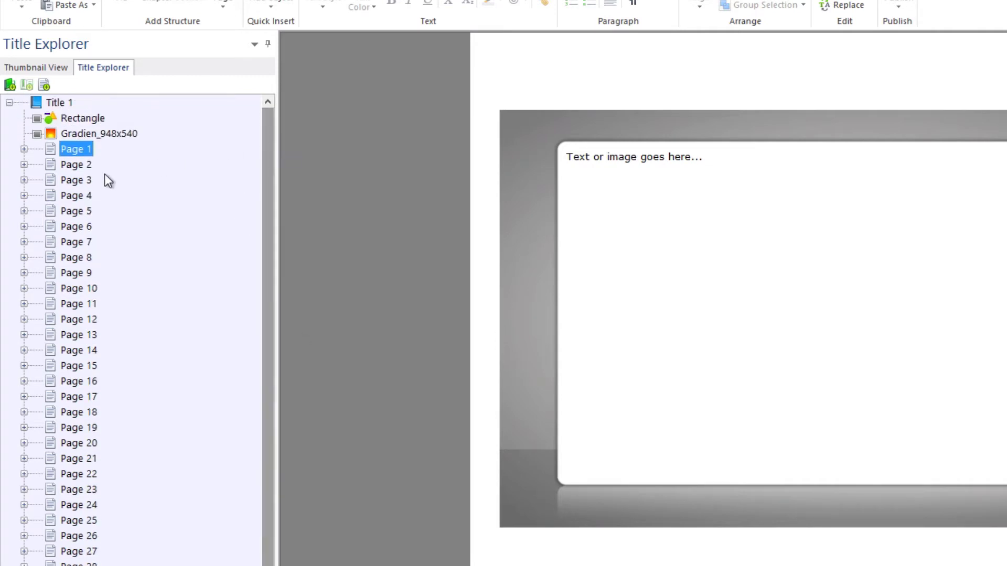
click(83, 165)
click(85, 180)
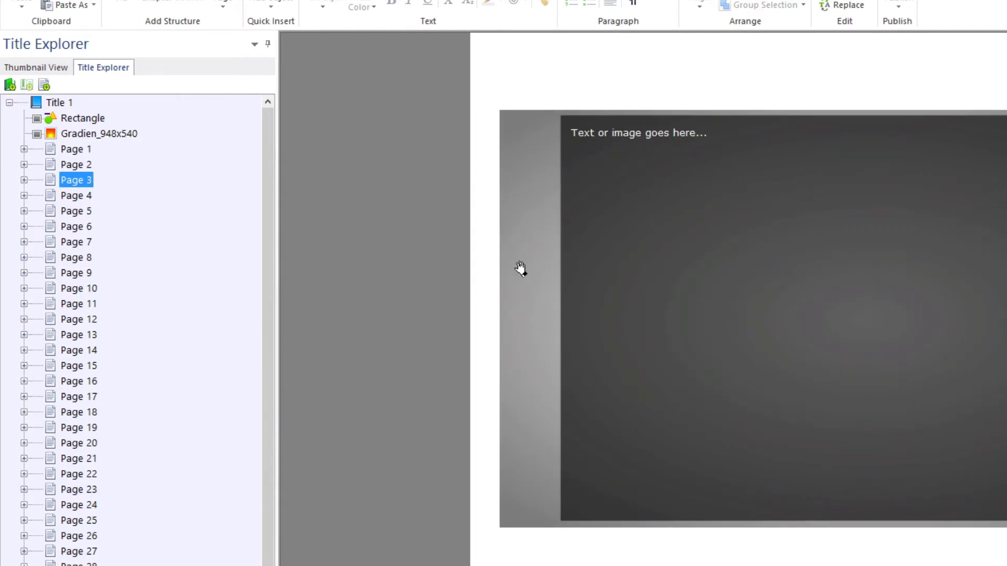
click(84, 197)
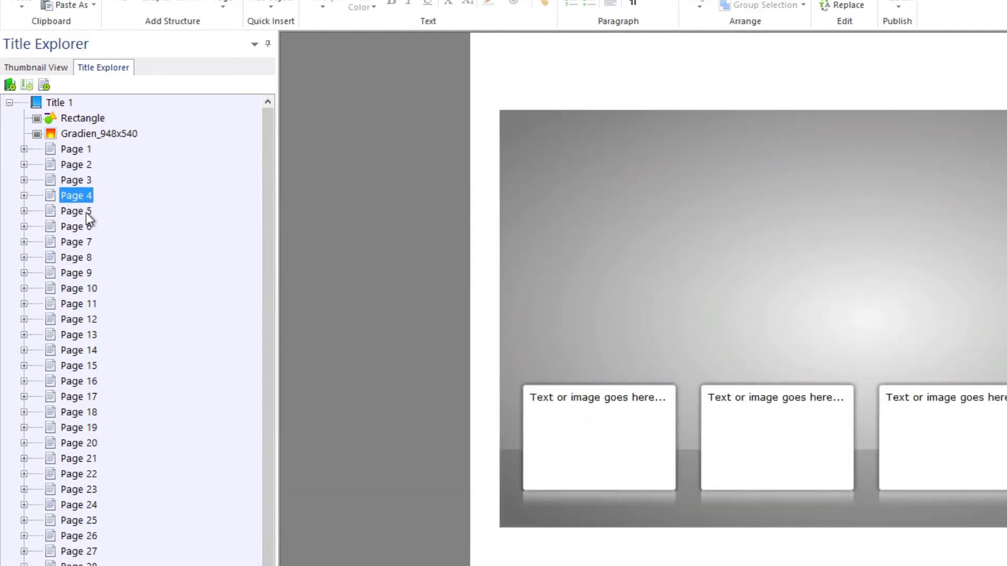
click(80, 210)
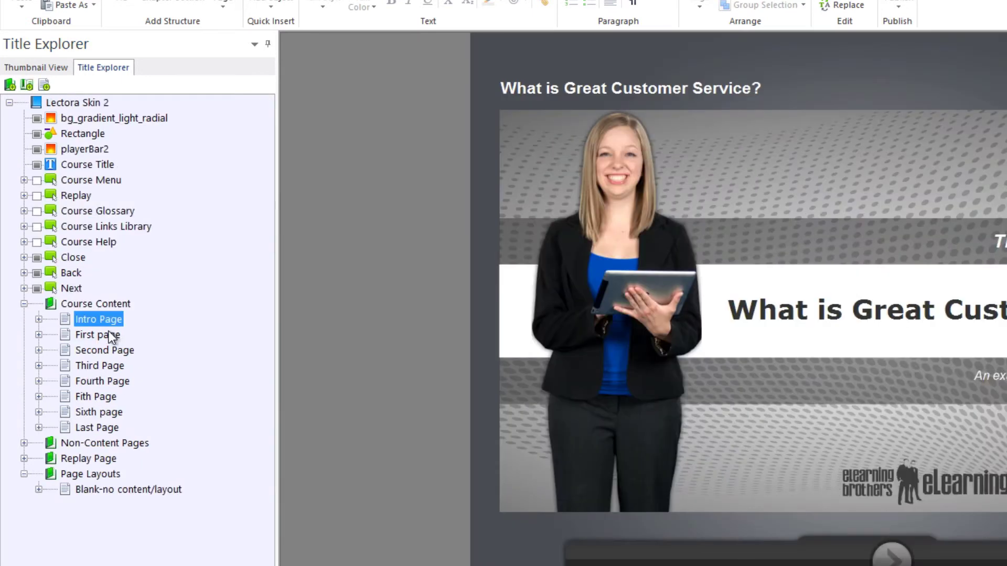
- Paste the copied layout page after the Intro Page in the course
click(89, 304)
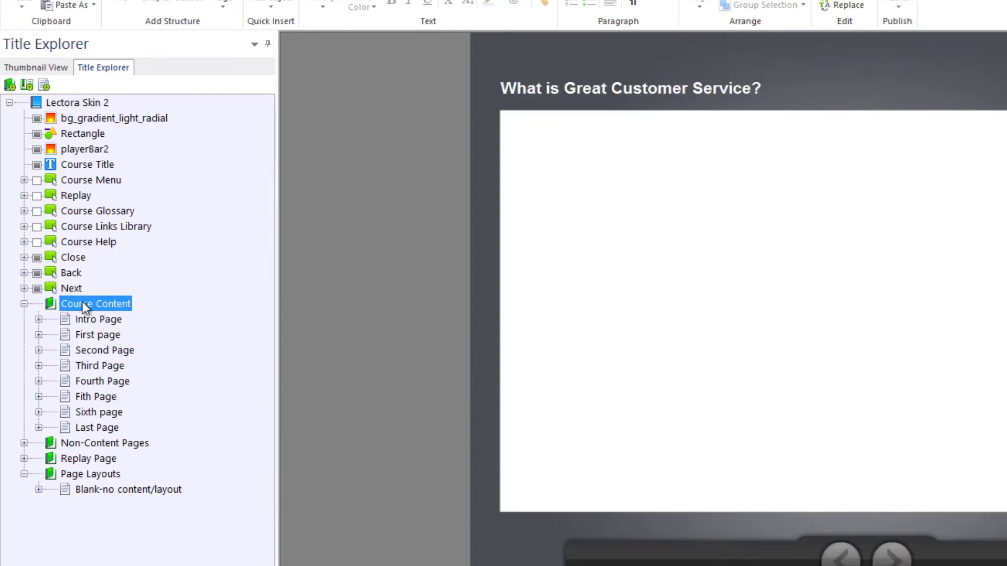
click(89, 319)
key(ctrl+3)
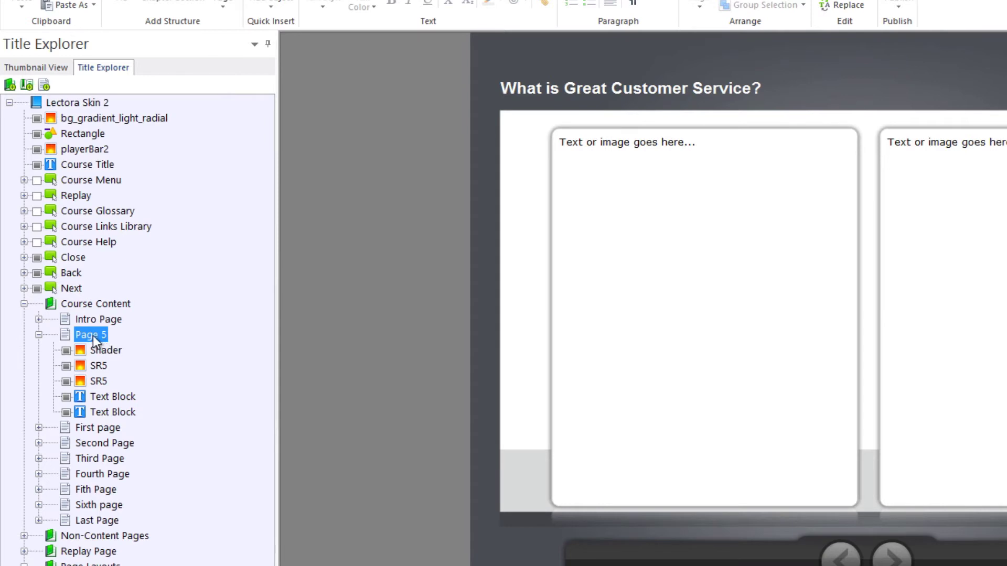
- Select the Shader, both SR5 boxes and both Text Blocks on Page 5
click(706, 325)
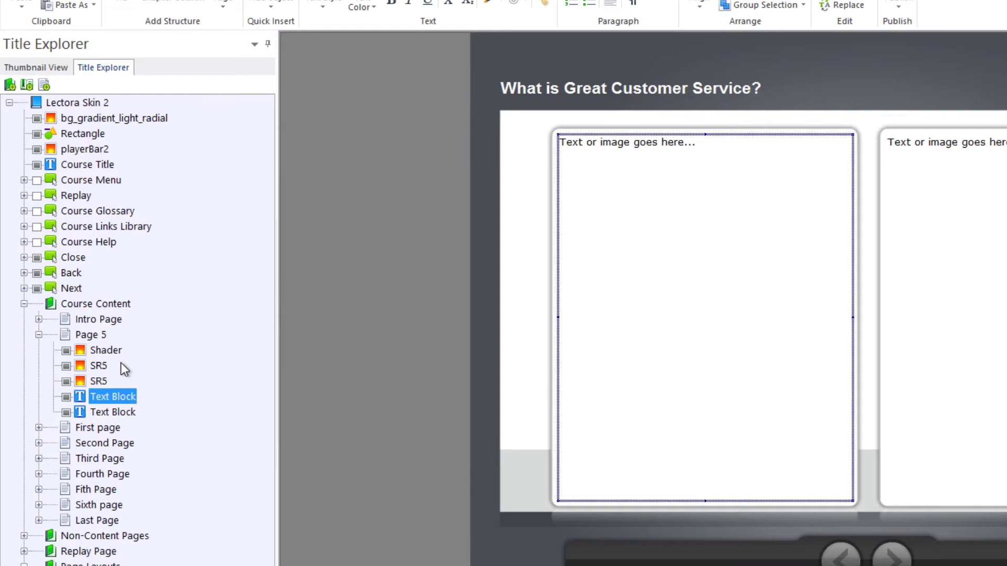
click(447, 422)
click(504, 479)
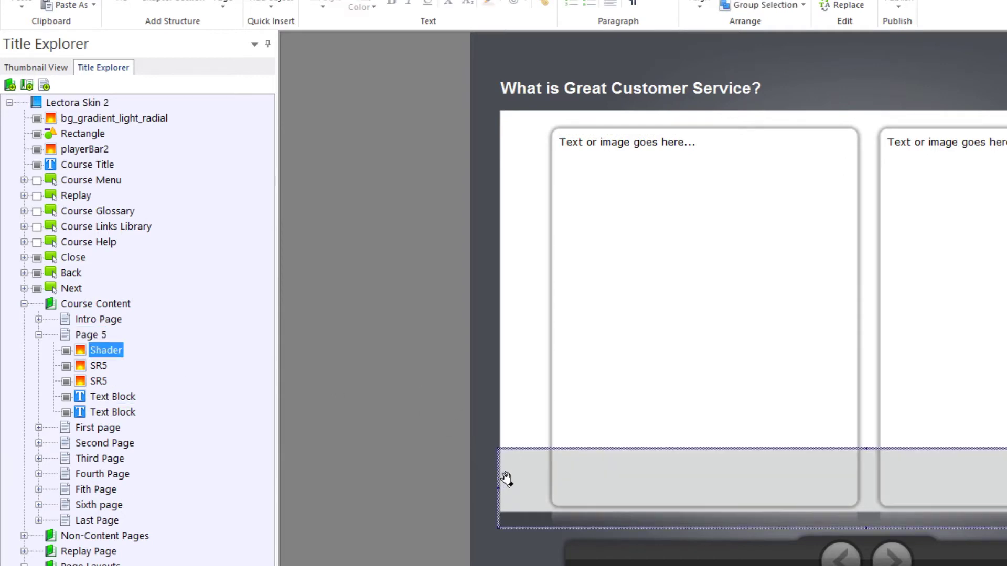
click(658, 387)
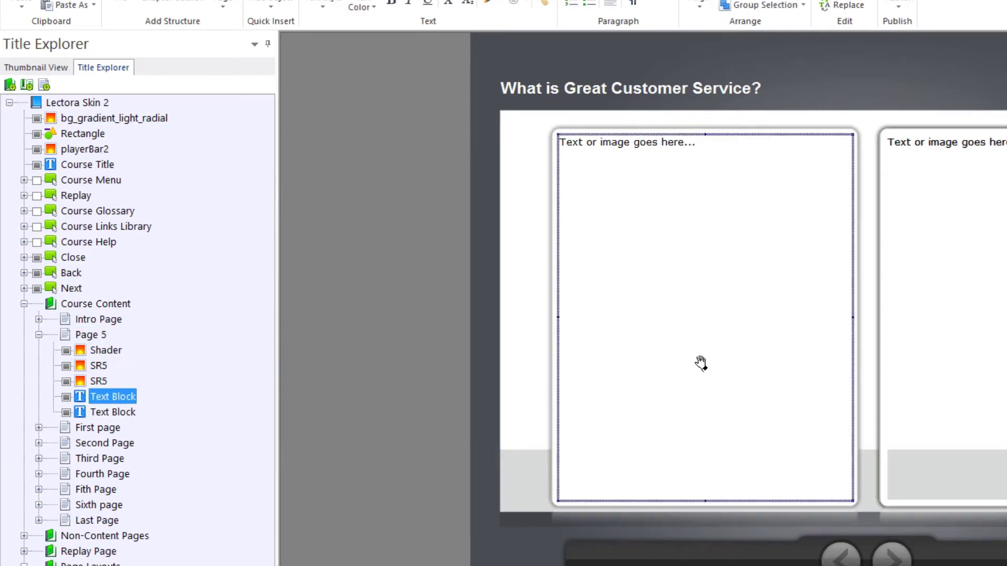
ctrl+click(556, 210)
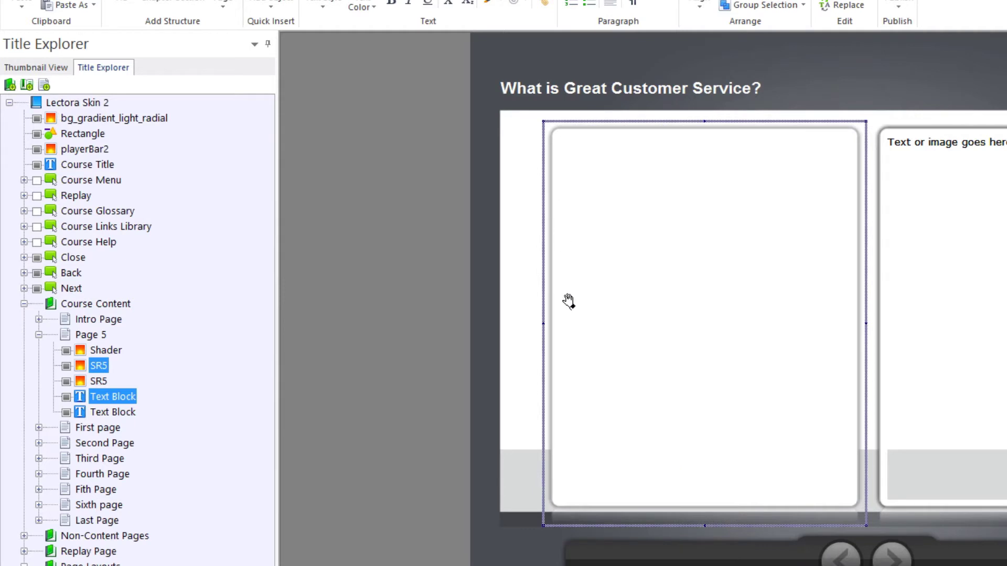
click(103, 351)
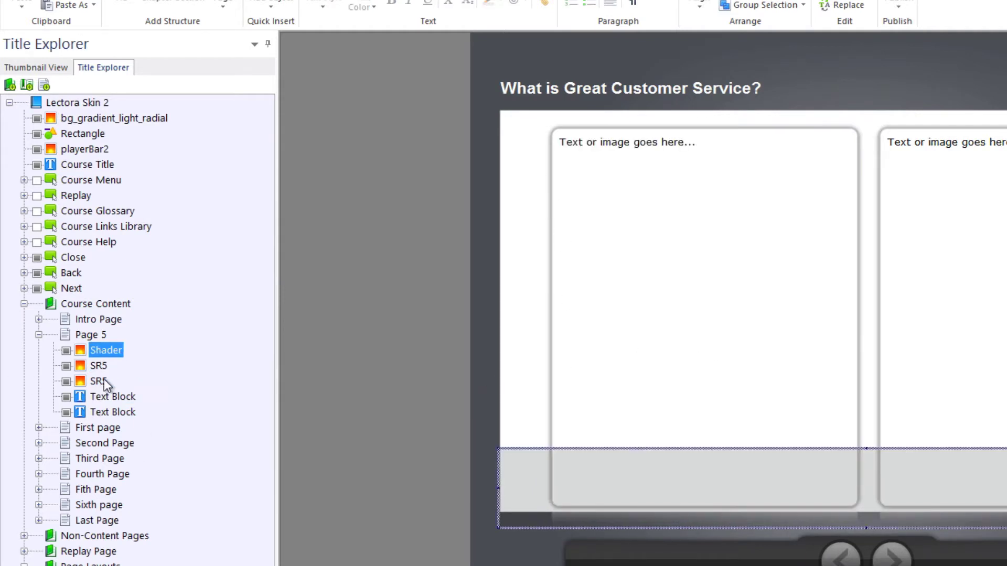
ctrl+click(99, 366)
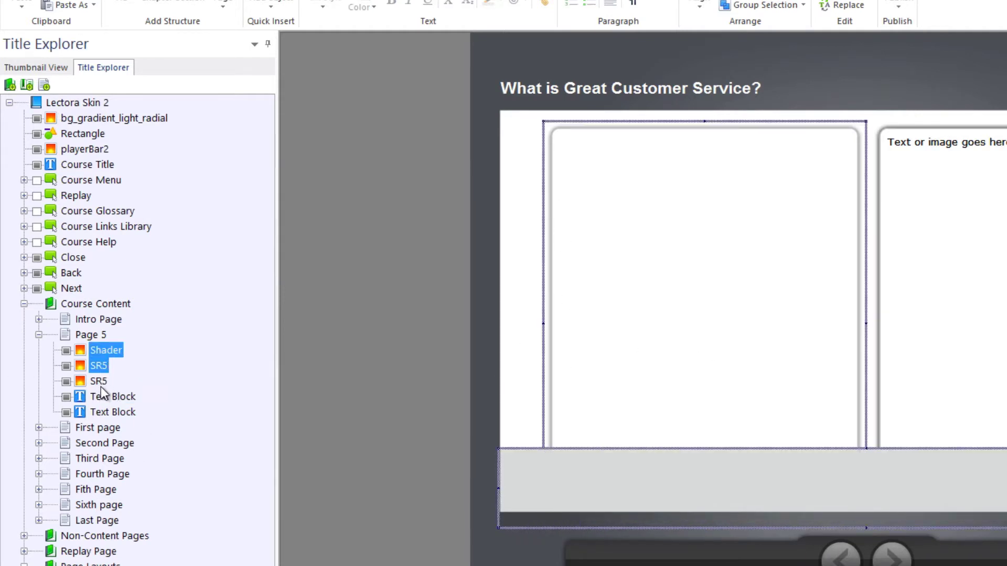
ctrl+click(101, 382)
ctrl+click(103, 397)
ctrl+click(100, 411)
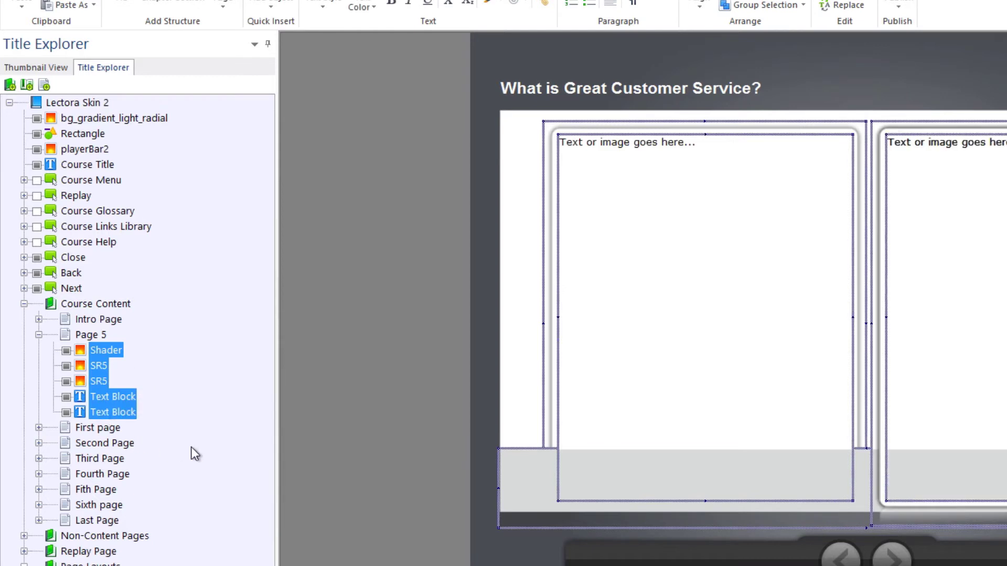
- Reselect all five Page 5 objects and nudge them up three steps
key(Left)
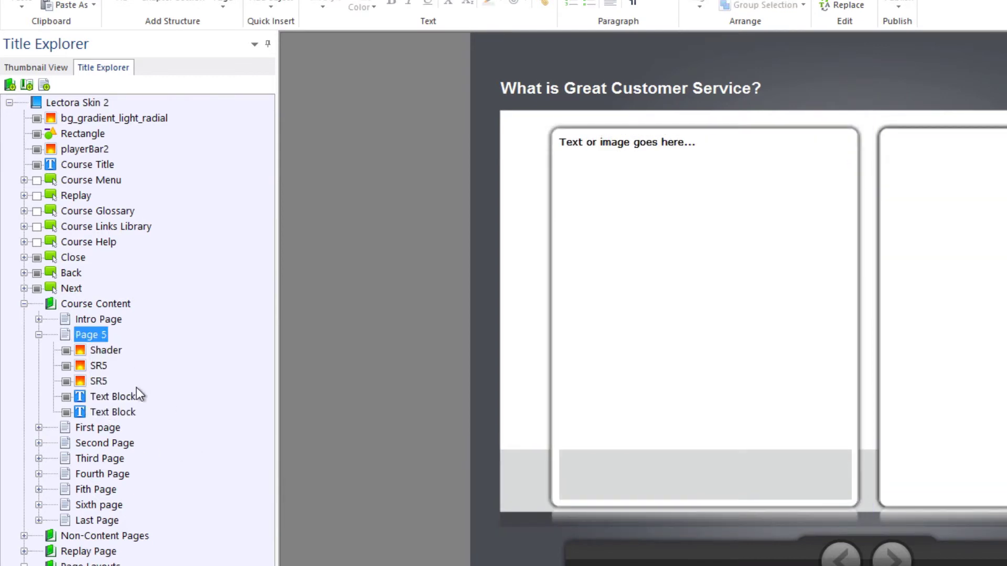
click(116, 411)
shift+click(97, 350)
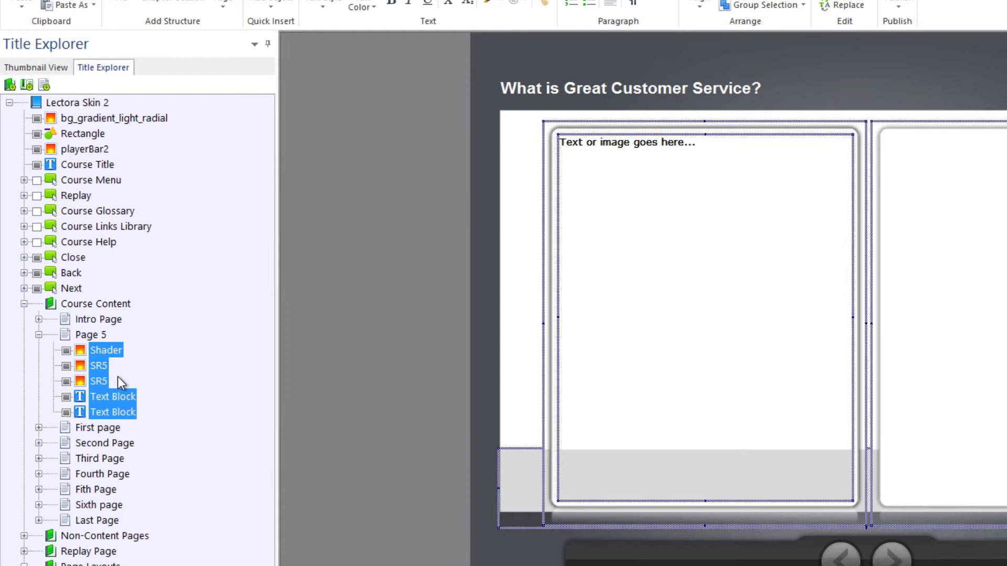
key(Up)
key(Up)
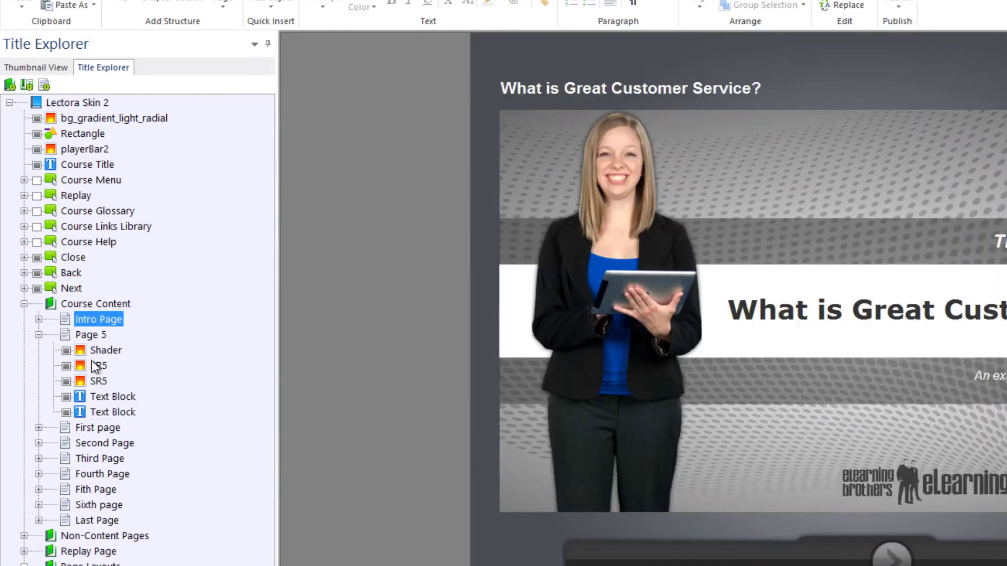
click(90, 336)
click(113, 397)
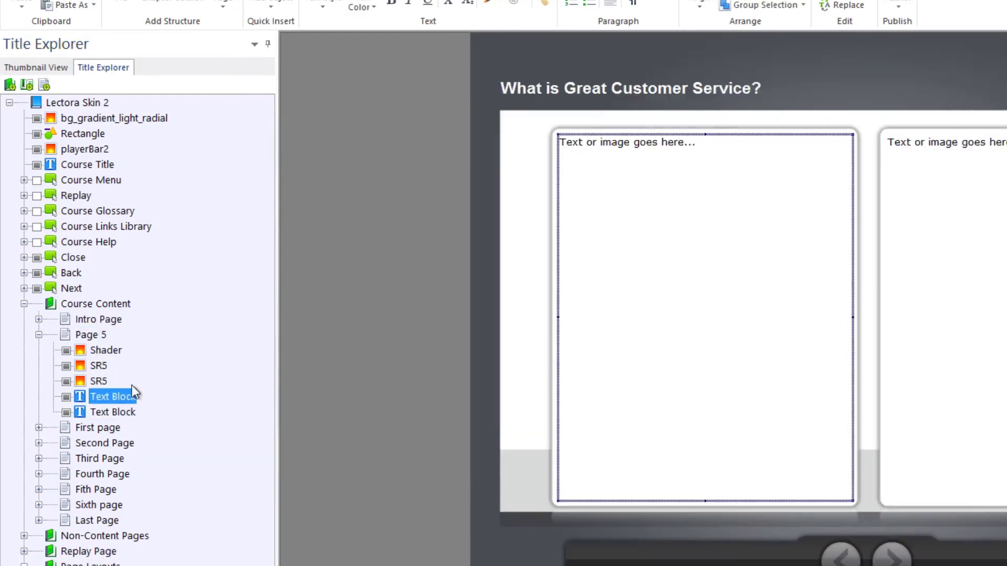
click(93, 351)
shift+click(100, 413)
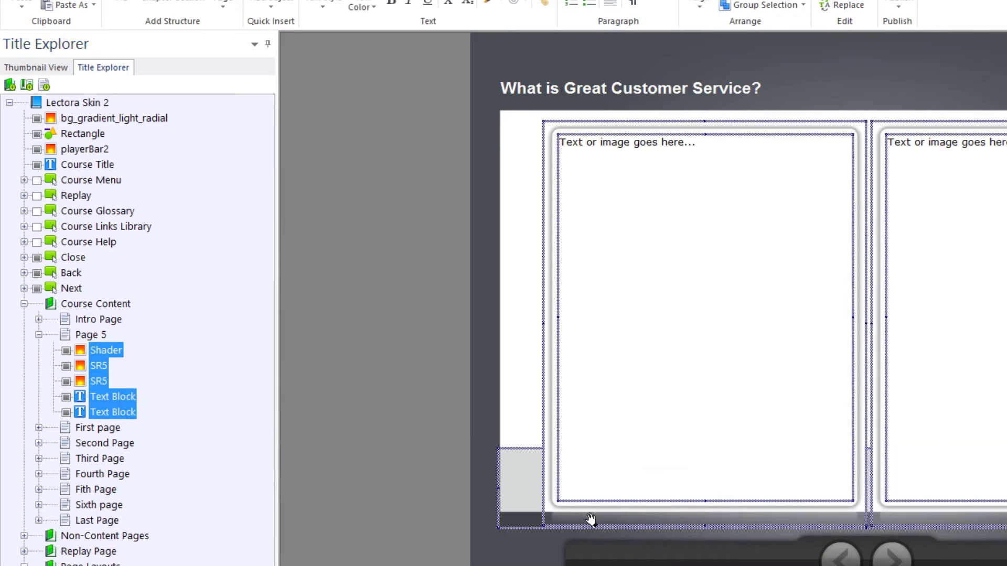
key(Up)
key(Up)
key(Up)
key(Up)
key(Up)
key(Up)
key(Up)
key(Up)
key(Up)
key(Up)
key(Up)
key(Up)
key(Up)
key(Up)
key(Up)
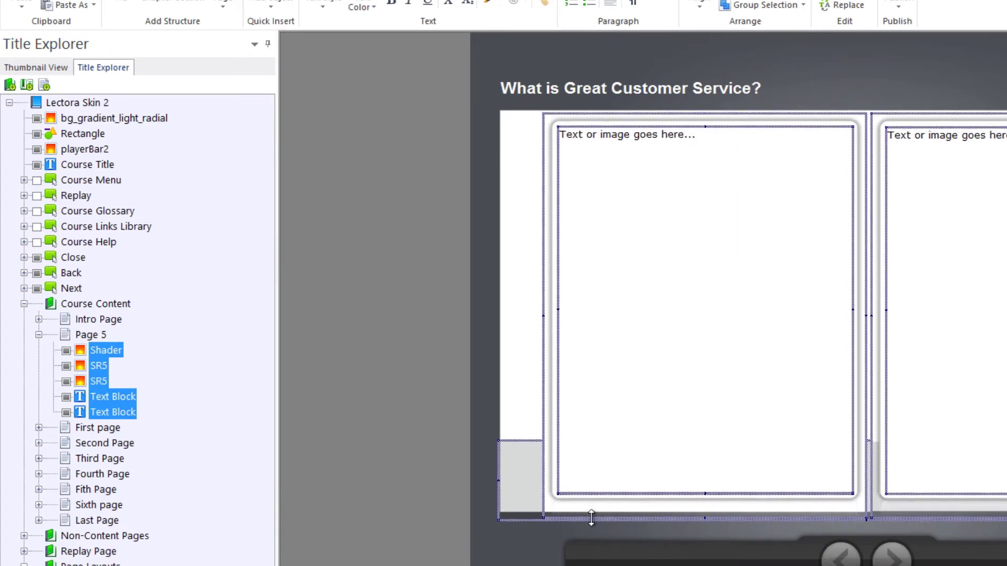
key(Up)
key(Up)
key(Up)
key(Up)
key(Up)
key(Up)
key(Up)
key(Up)
key(Up)
key(Up)
key(Up)
key(Up)
key(Up)
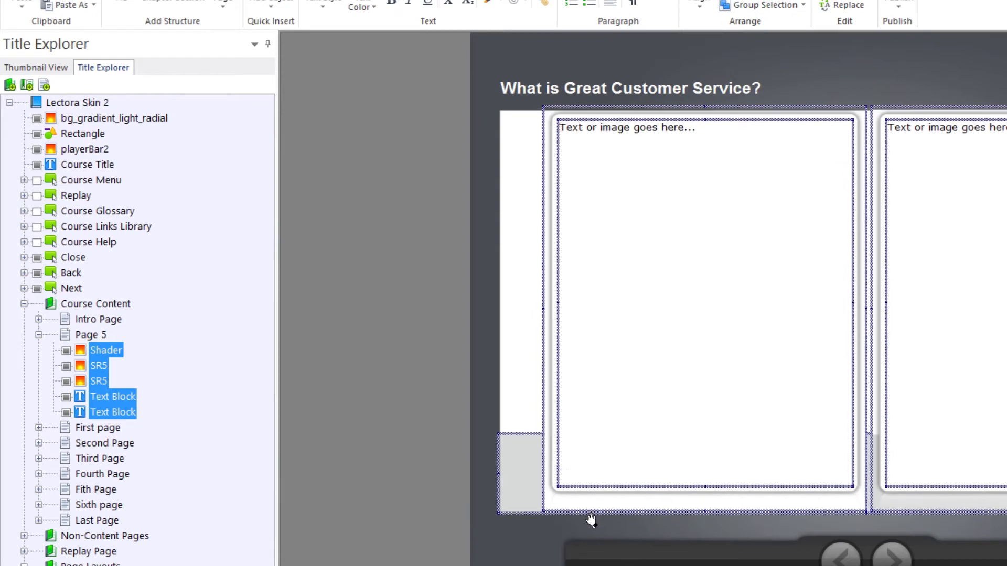
key(Up)
key(Up)
key(Up)
key(Up)
key(Up)
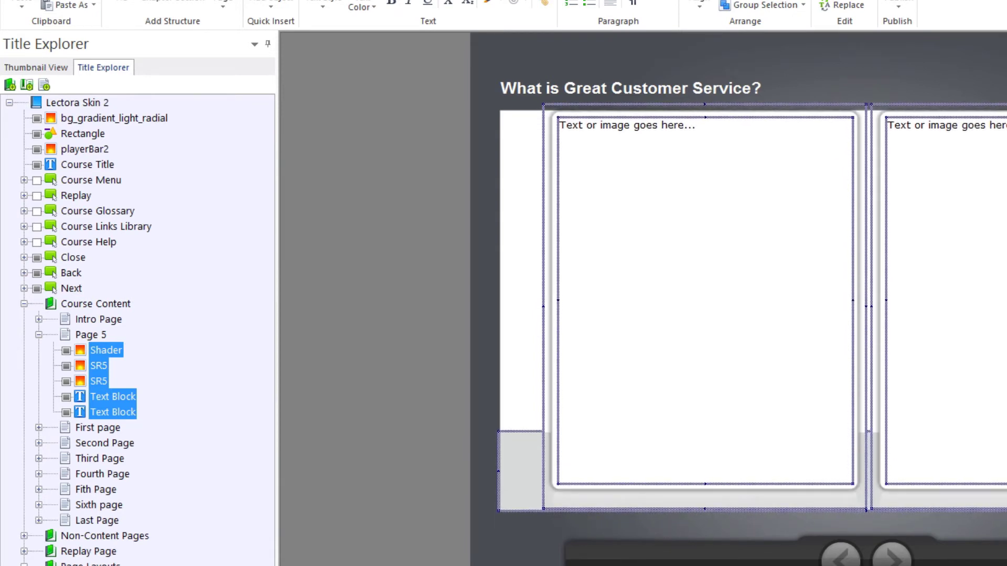
- Select the two SR5 boxes and two Text Blocks and nudge them down one step
click(591, 520)
click(675, 230)
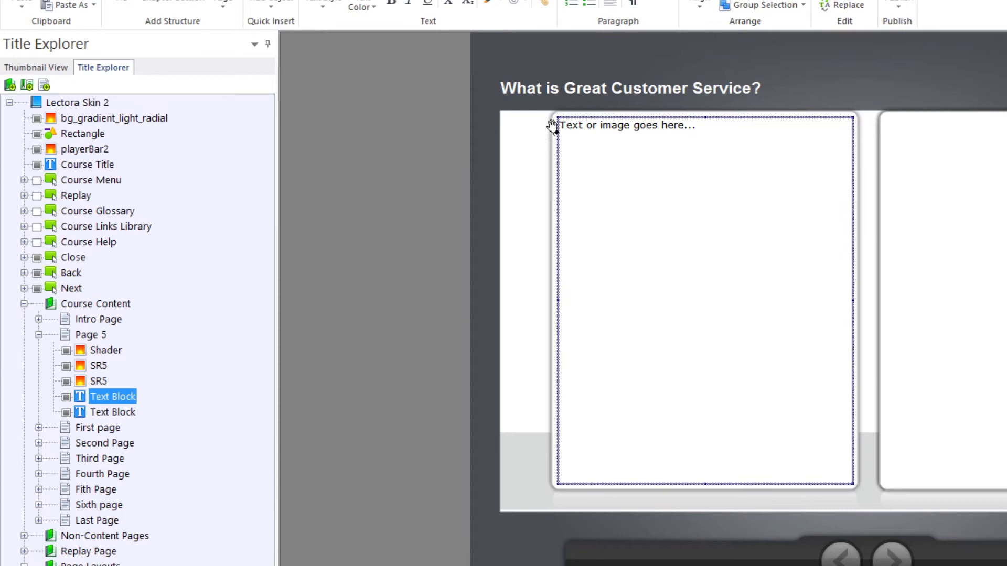
ctrl+click(551, 166)
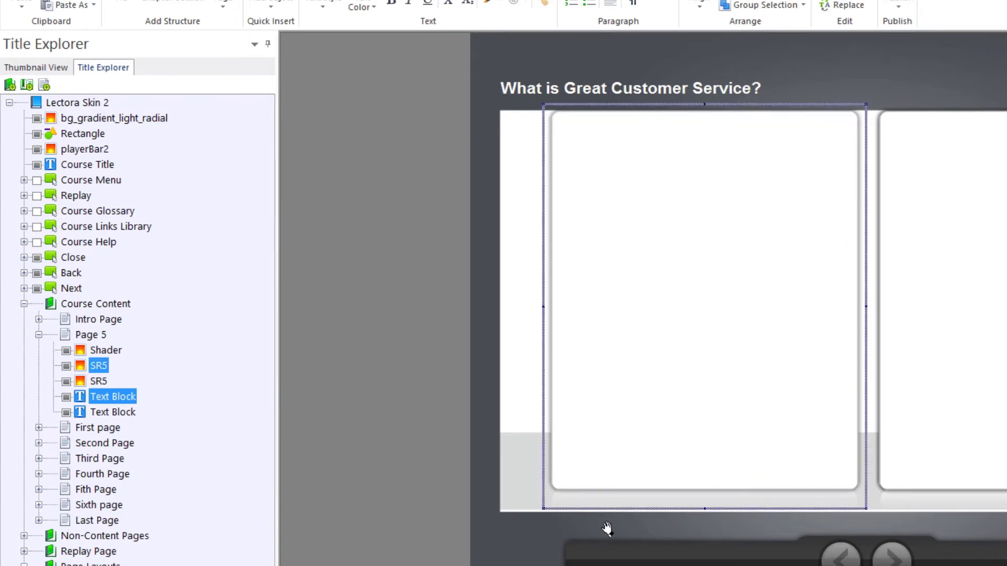
ctrl+click(969, 448)
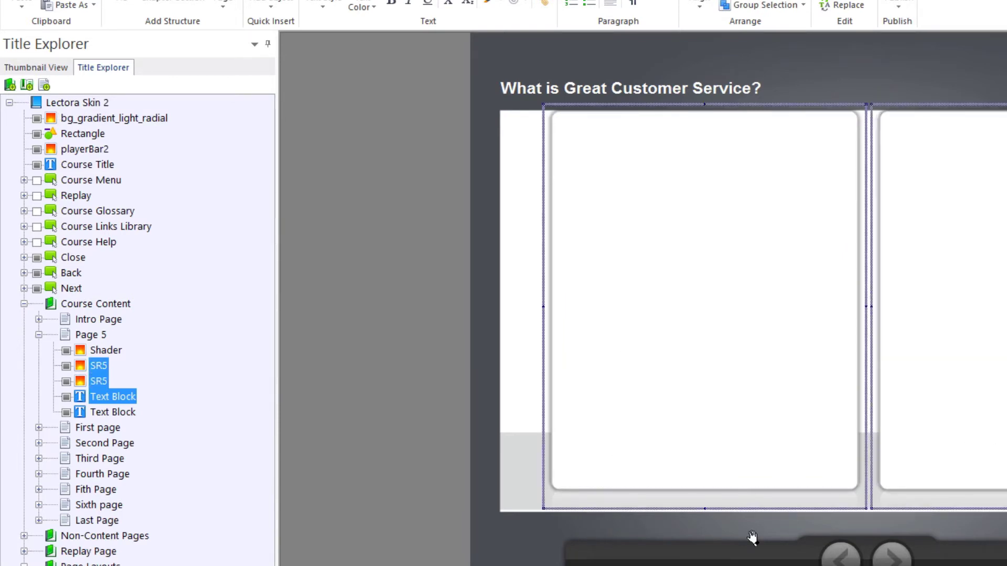
ctrl+click(104, 409)
click(125, 427)
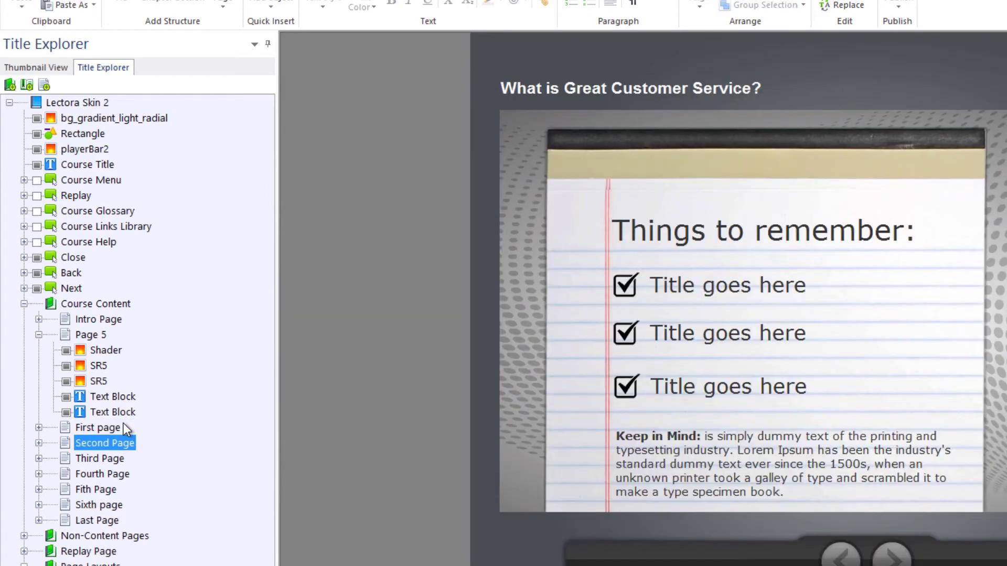
click(118, 399)
click(109, 411)
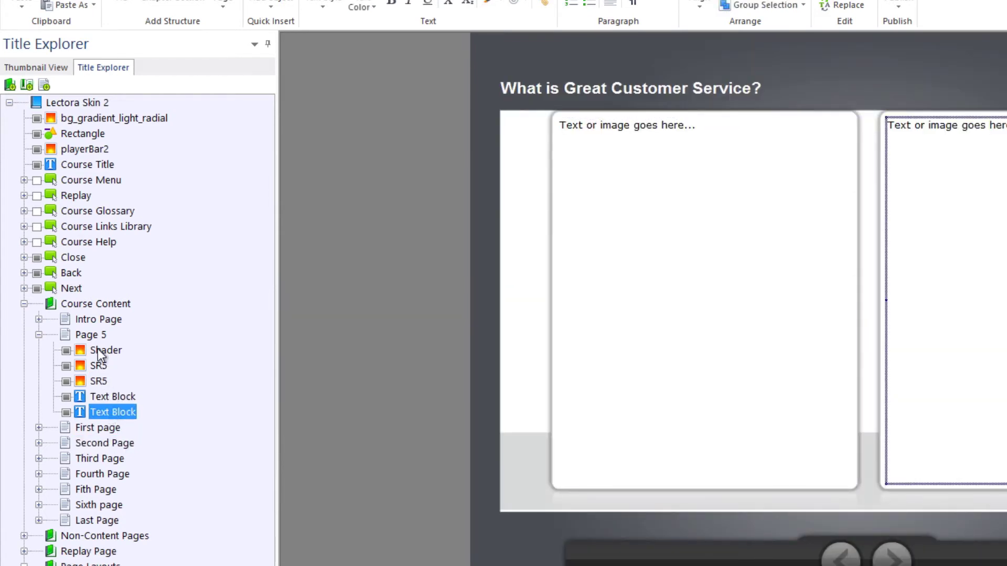
ctrl+click(98, 365)
ctrl+click(97, 382)
ctrl+click(99, 397)
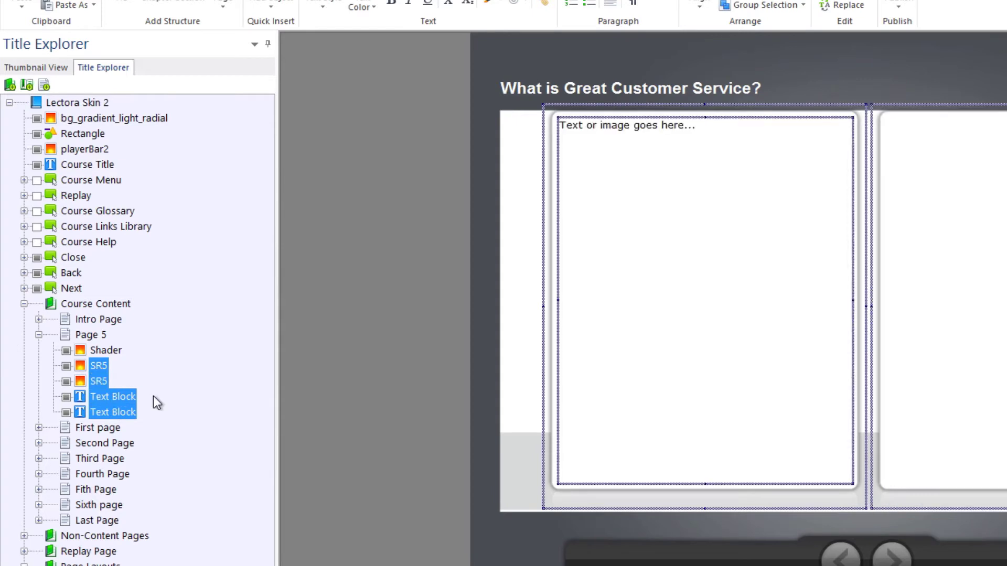
key(Down)
key(Down)
key(Down)
key(Down)
key(Down)
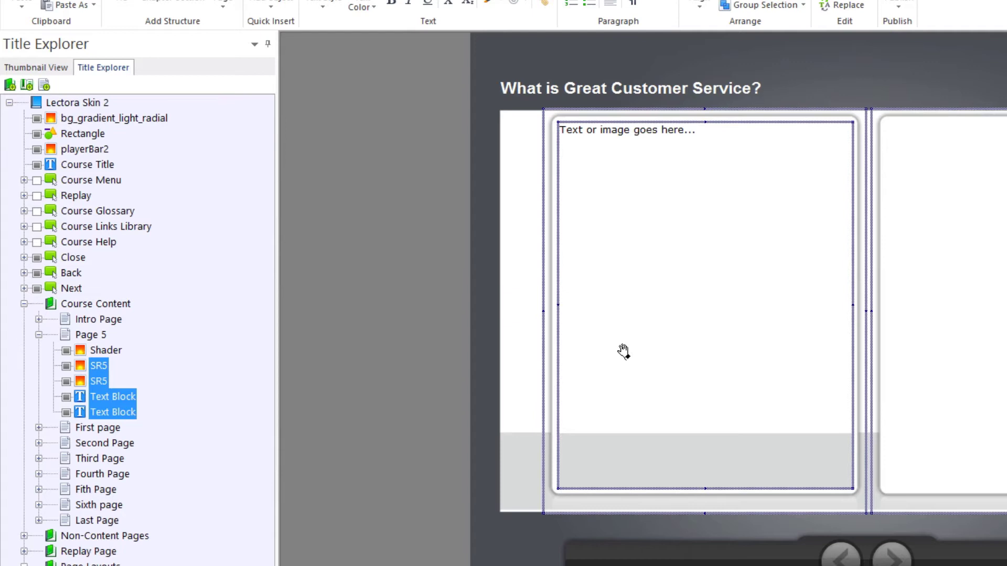
- Nudge the grey shader strip down one step on its own
click(527, 478)
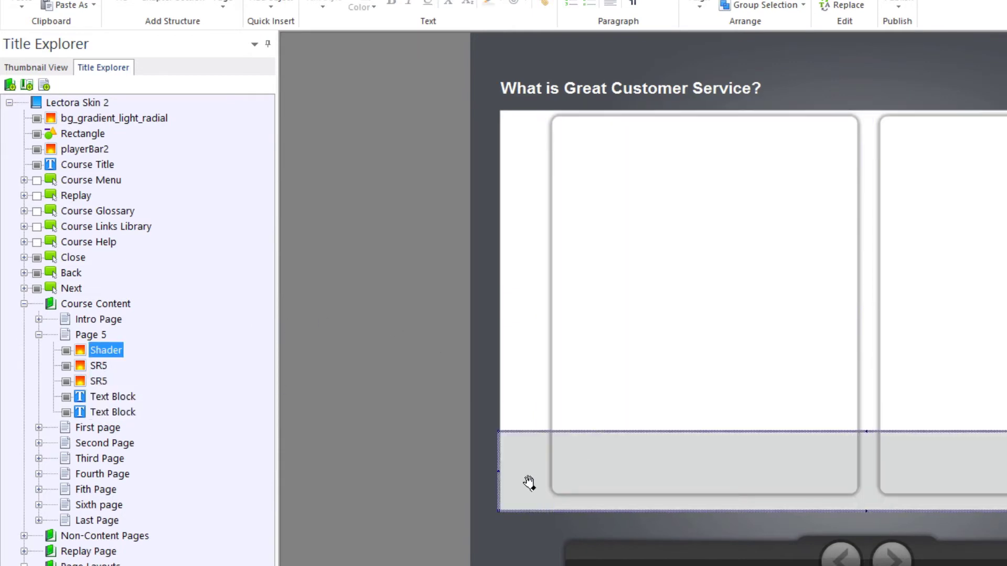
key(Down)
key(Down)
click(371, 397)
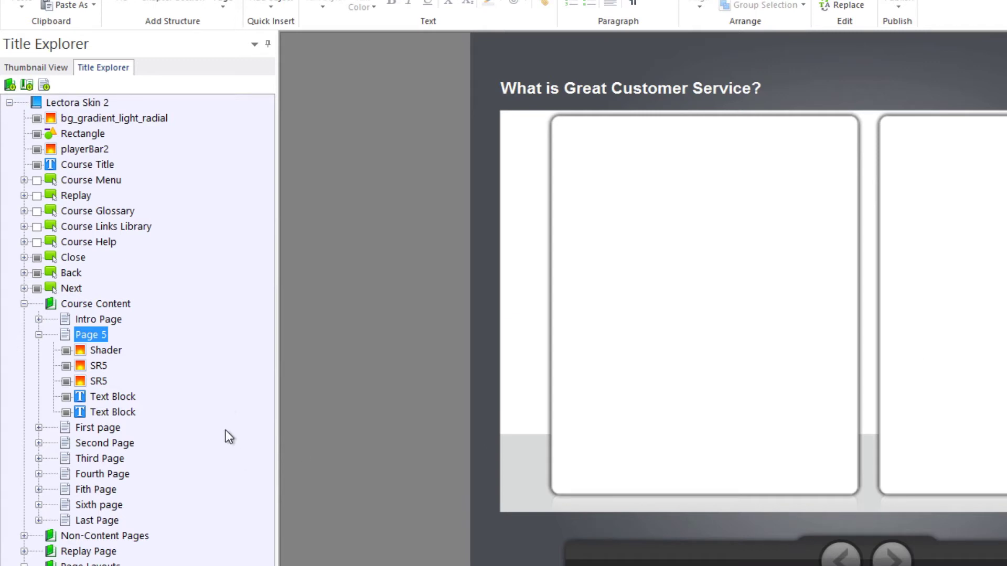
click(97, 321)
- Return to Page 5 and select the title's Rectangle together with the gradient background image
click(102, 334)
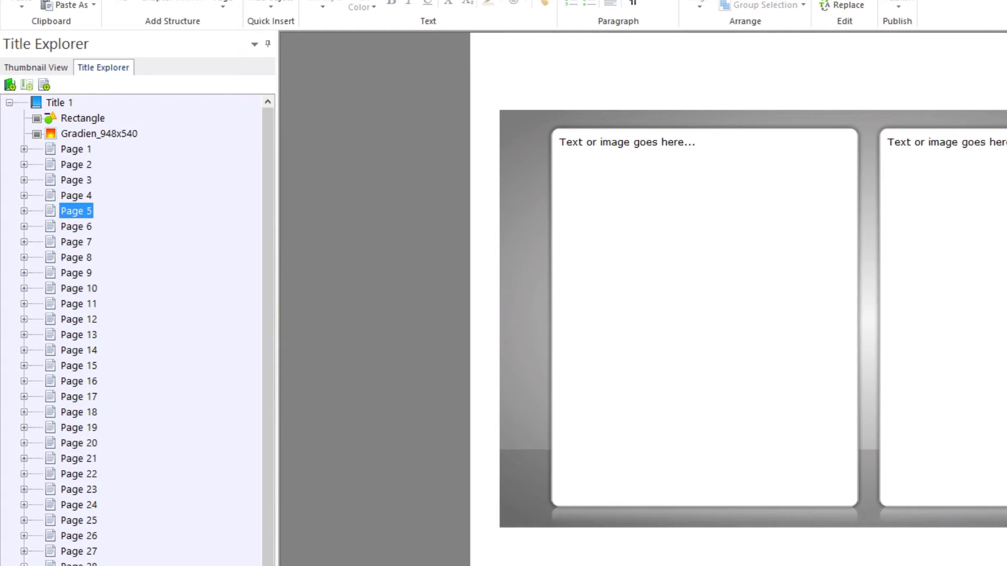
click(622, 133)
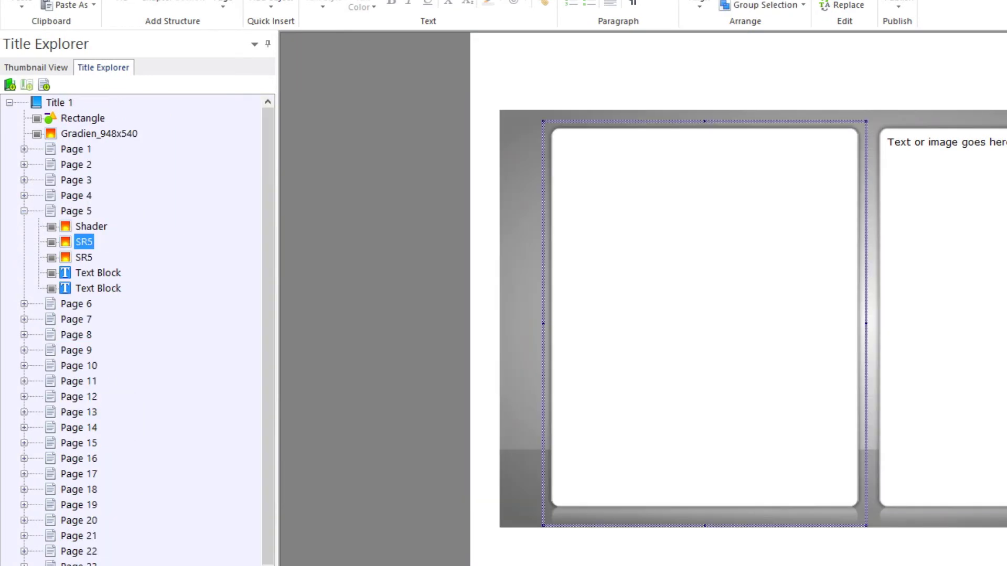
click(511, 141)
click(511, 129)
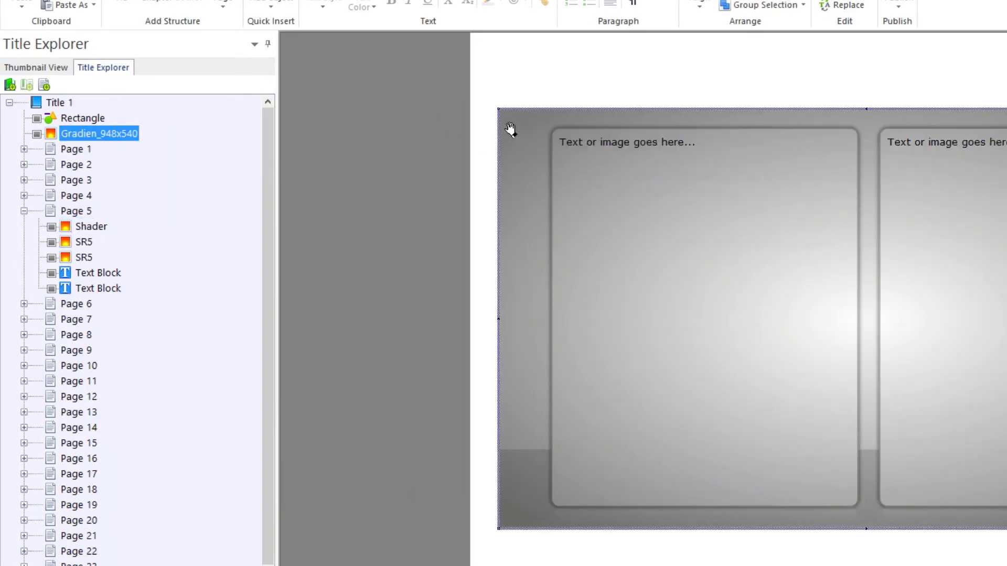
click(67, 104)
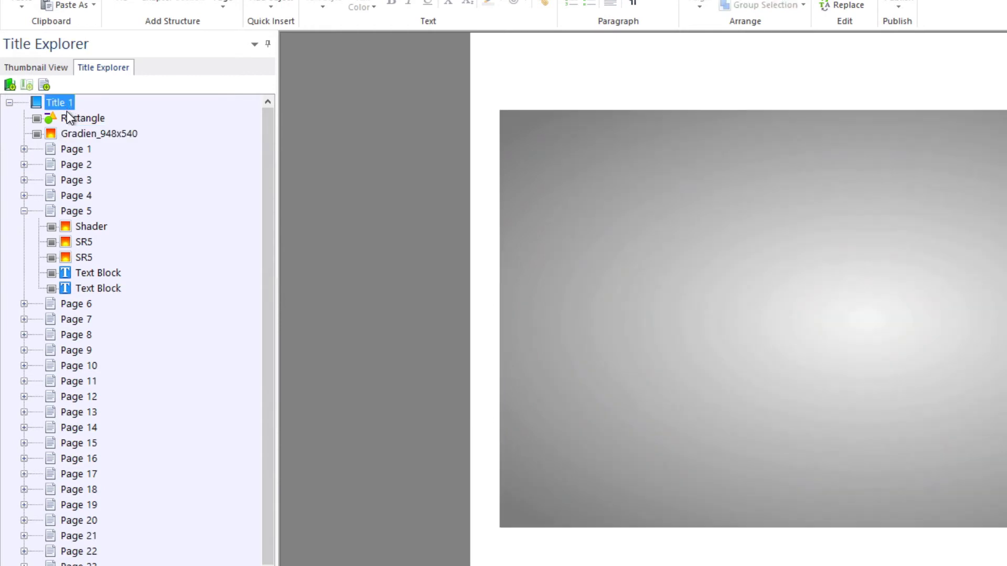
click(78, 119)
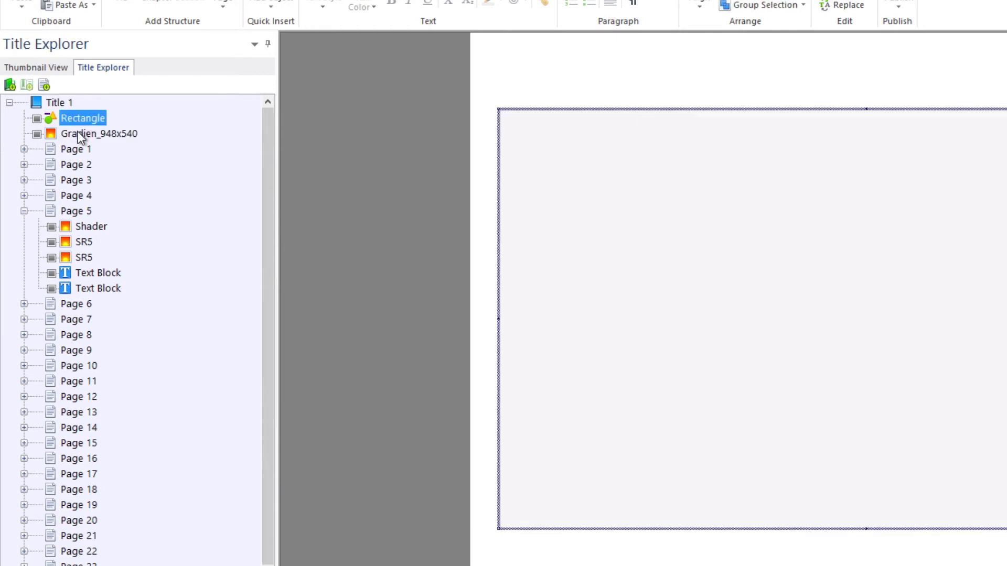
ctrl+click(80, 132)
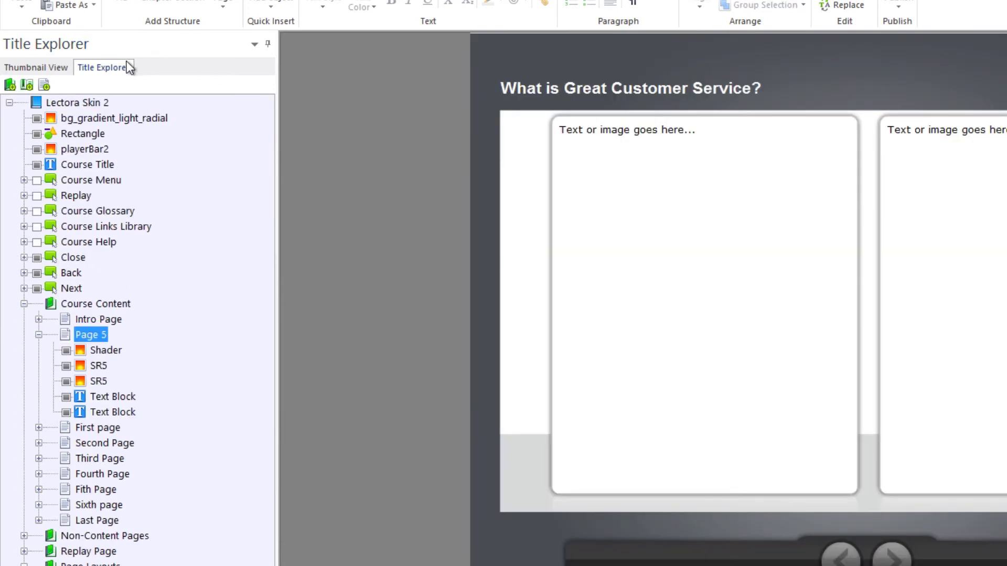
- Paste the Rectangle and gradient image at title level, replacing the same-named resource
click(90, 134)
click(91, 147)
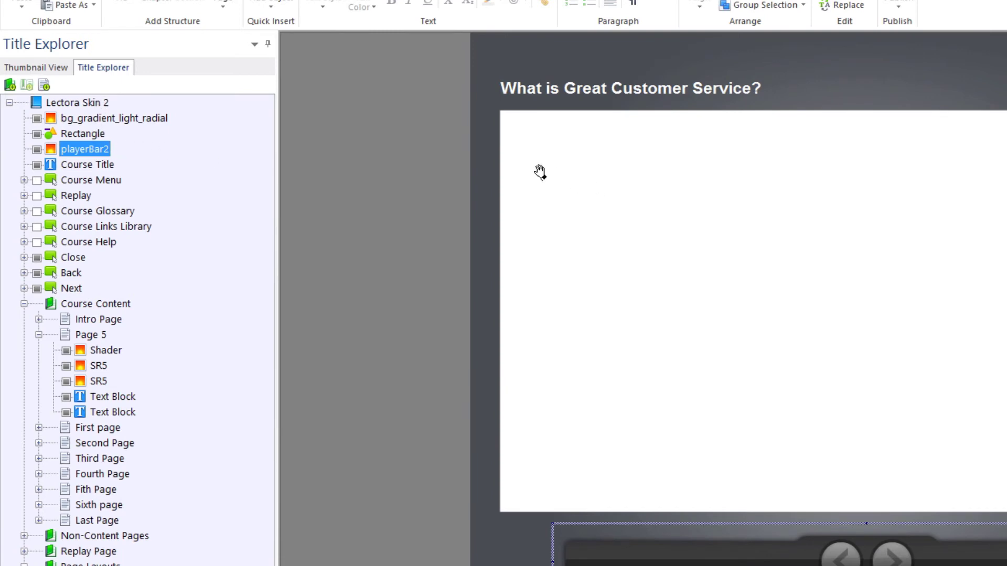
key(ctrl+v)
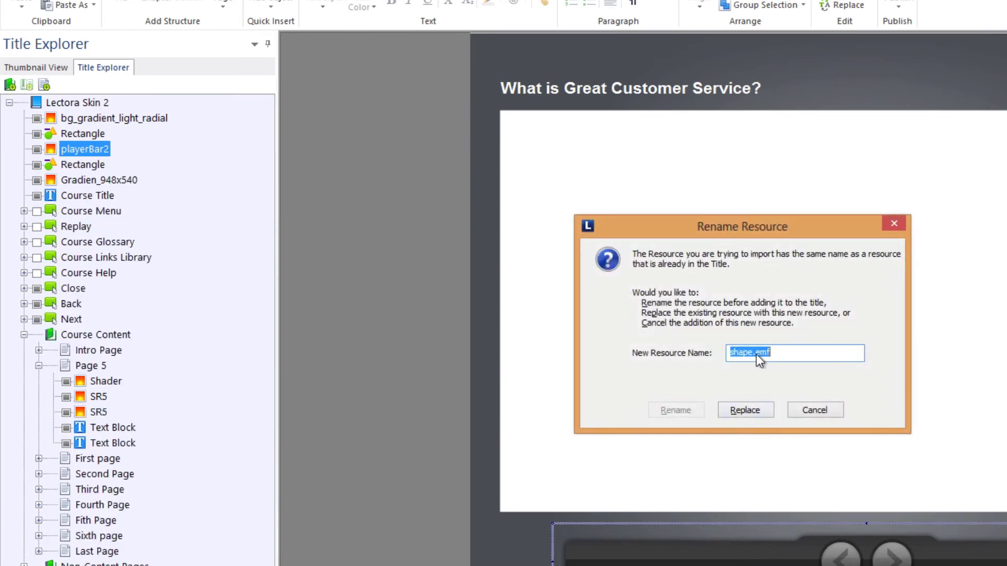
click(751, 409)
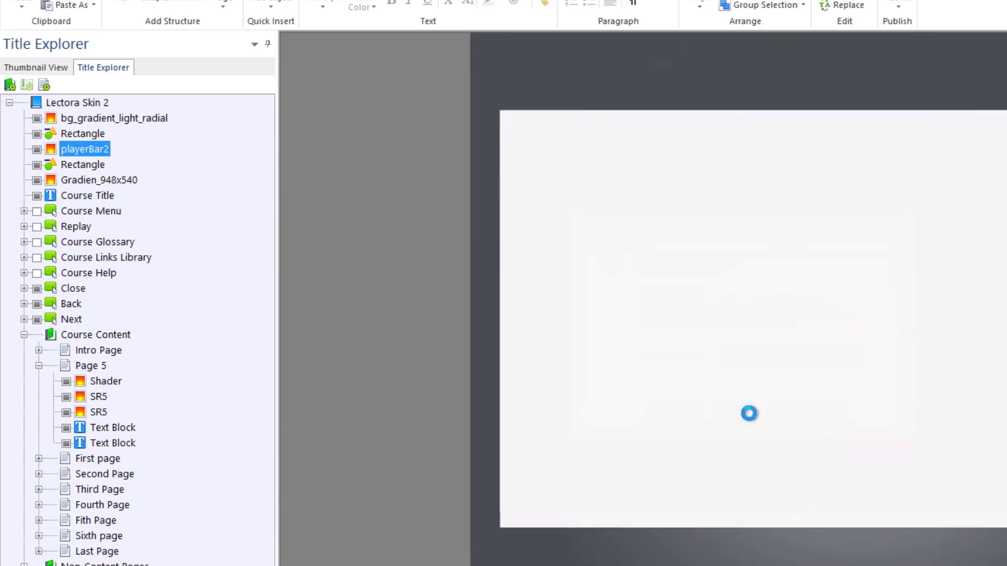
click(325, 200)
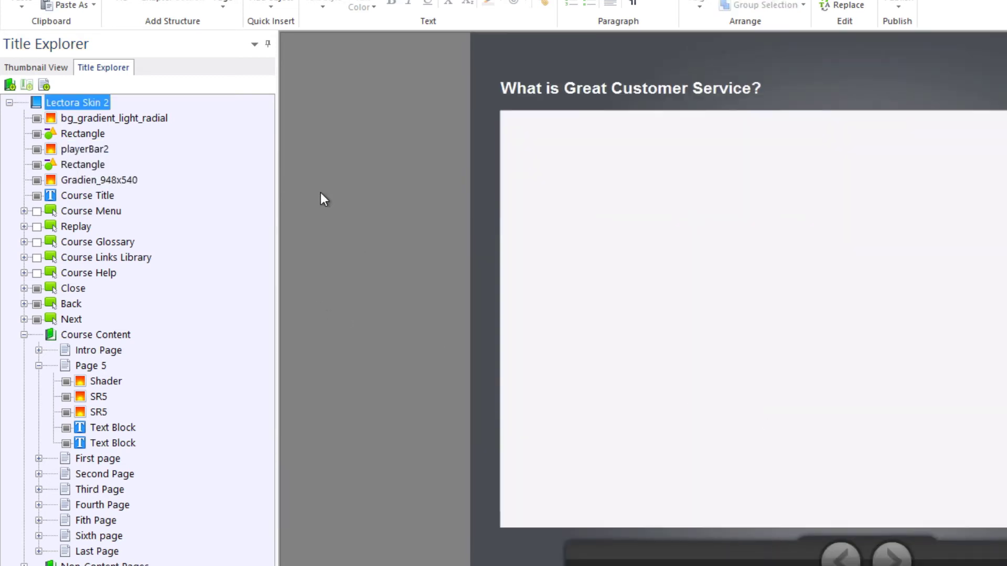
click(87, 196)
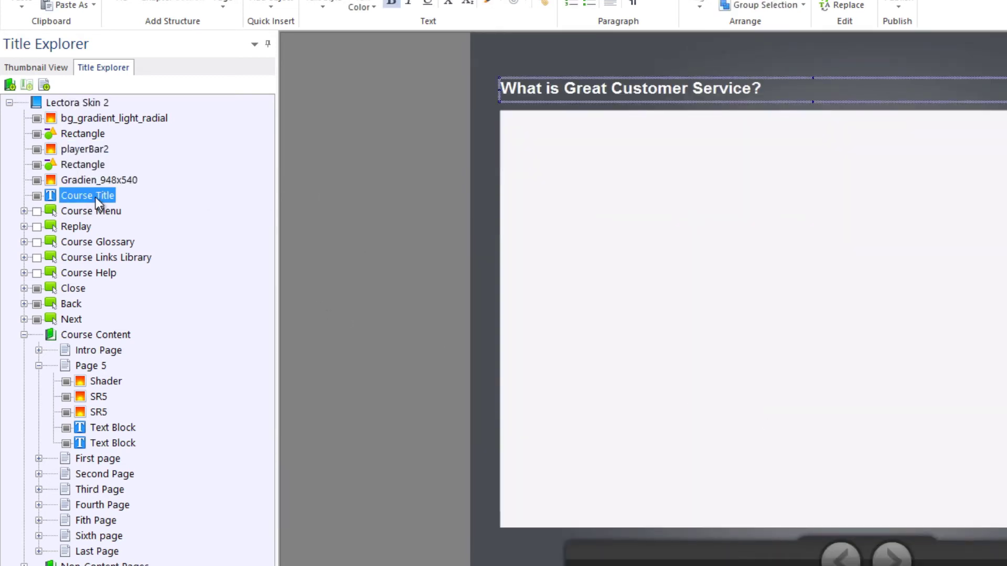
- Delete the Shader graphic from Page 5
click(92, 366)
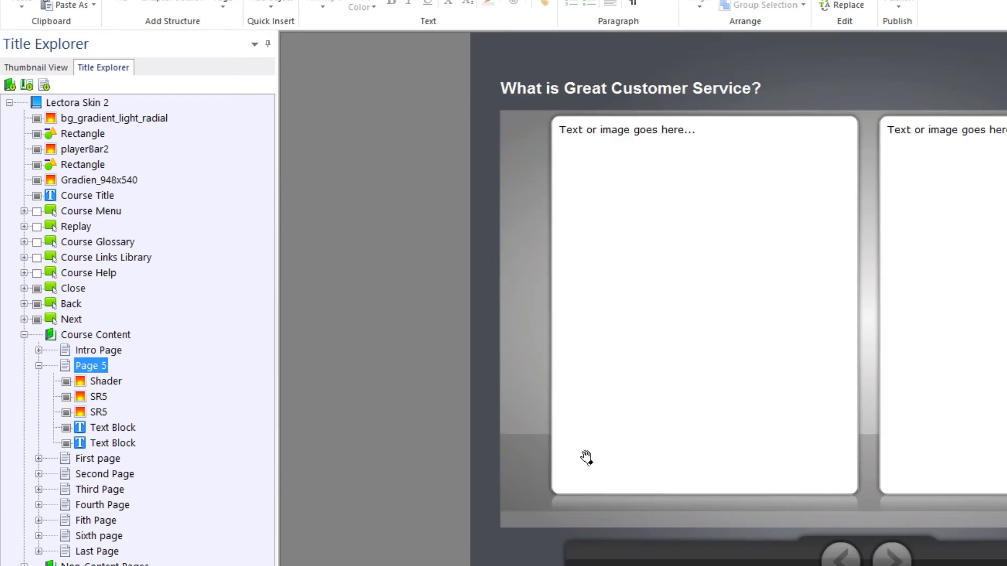
click(519, 466)
key(Delete)
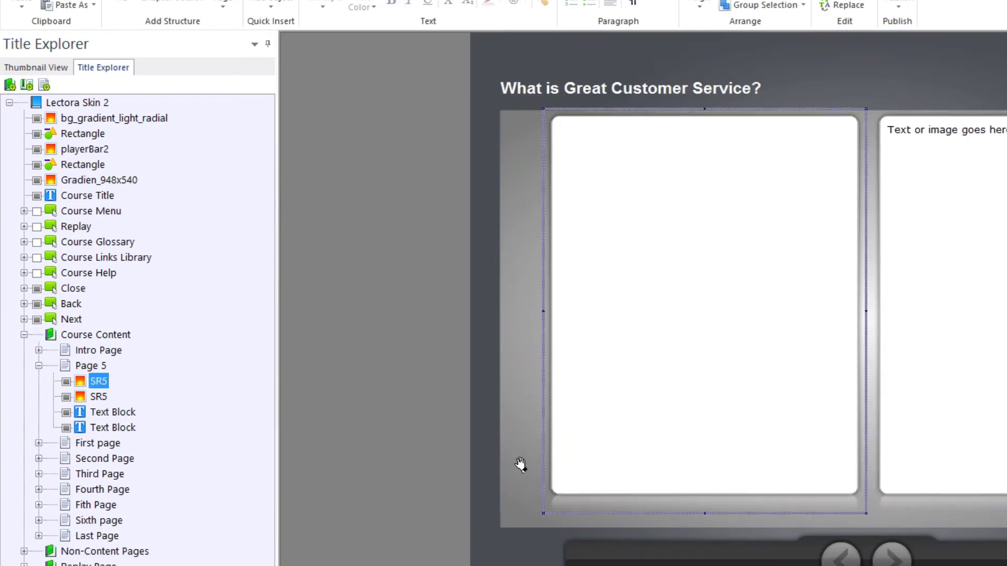
click(435, 210)
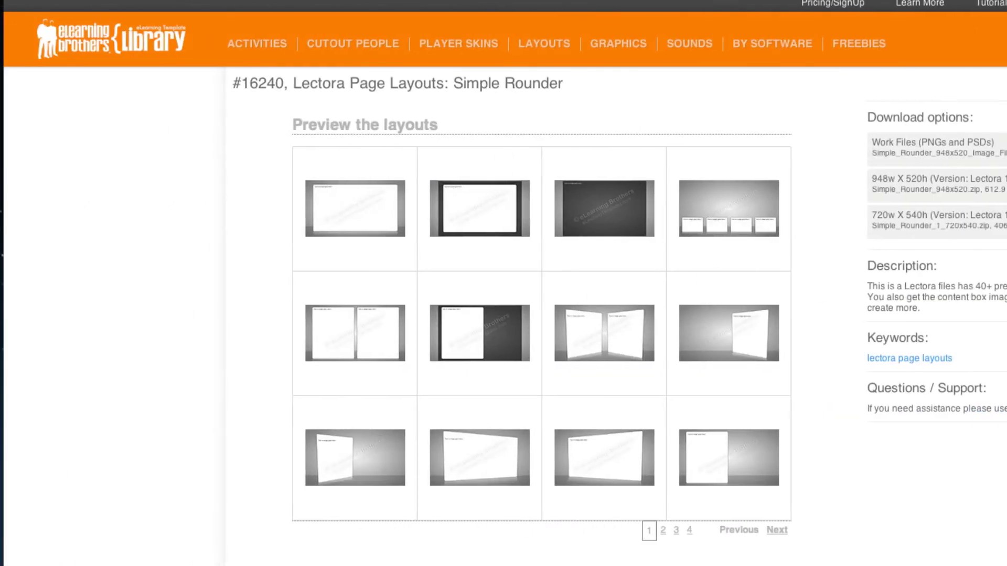
- Download the Simple Rounder Work Files (PNGs and PSDs) package
drag(922, 145, 872, 143)
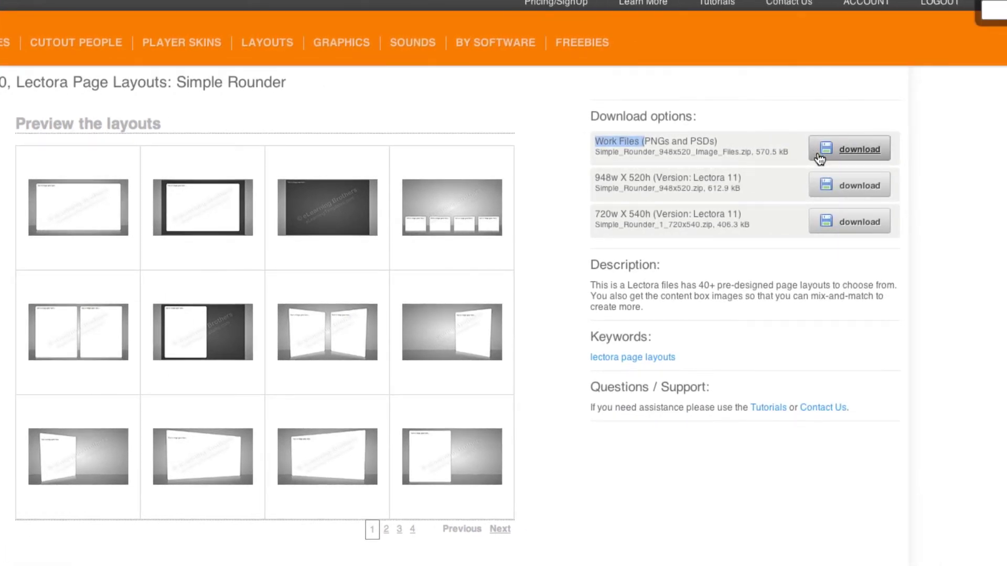
click(849, 154)
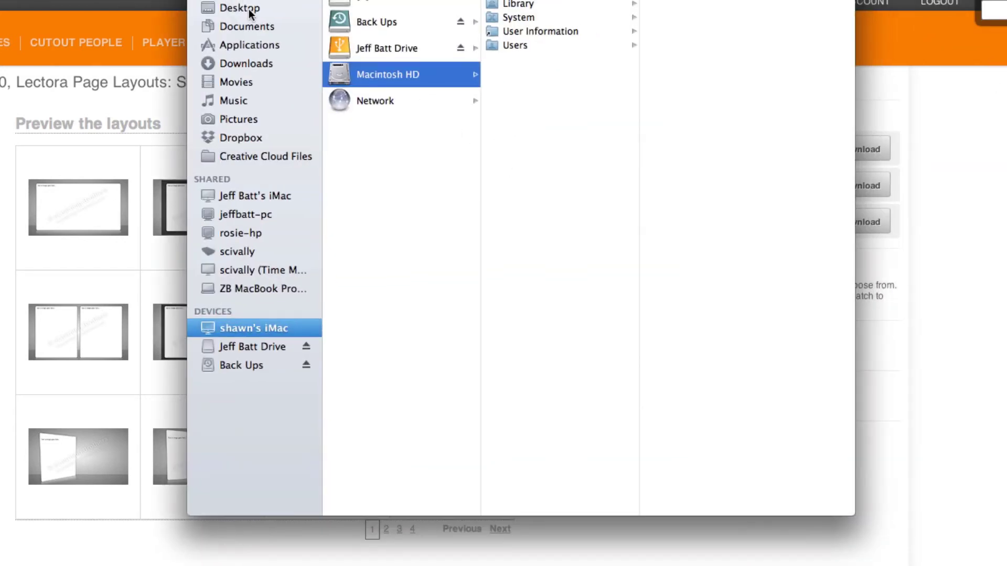
- Open Simple_Rounder_948x520_Image_Files and preview SR2a.png and SR8.png in Image Files (pngs)
click(250, 11)
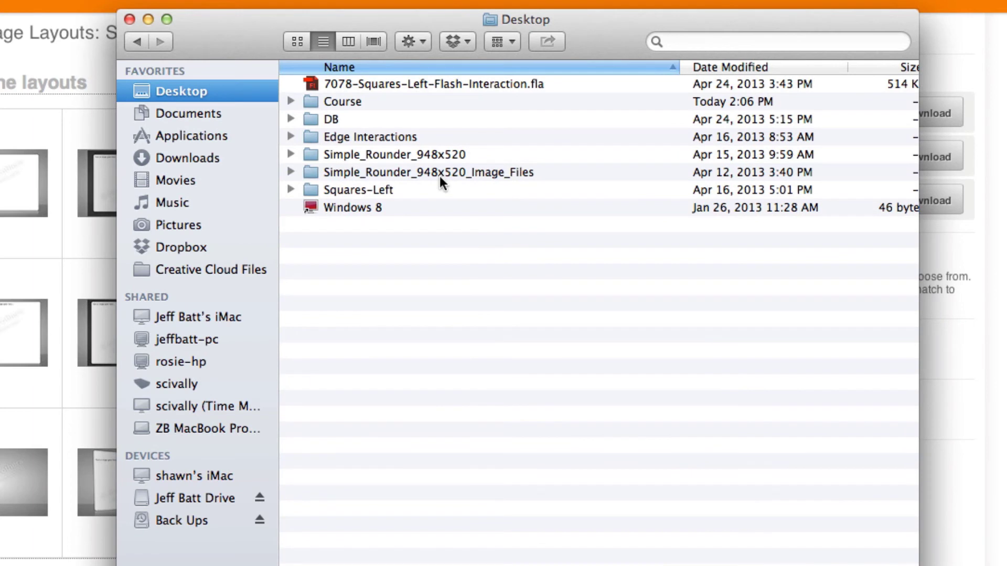
click(490, 179)
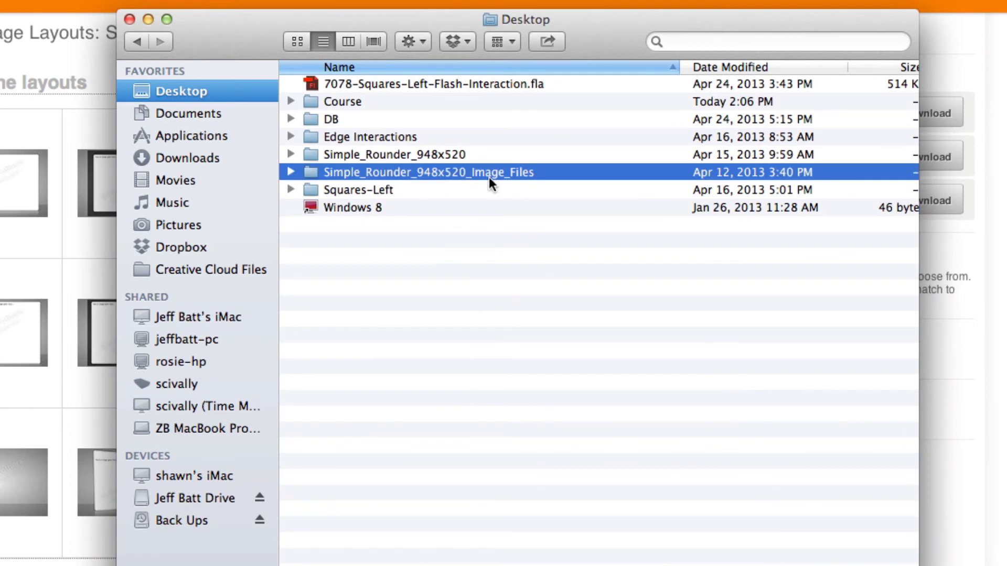
click(487, 177)
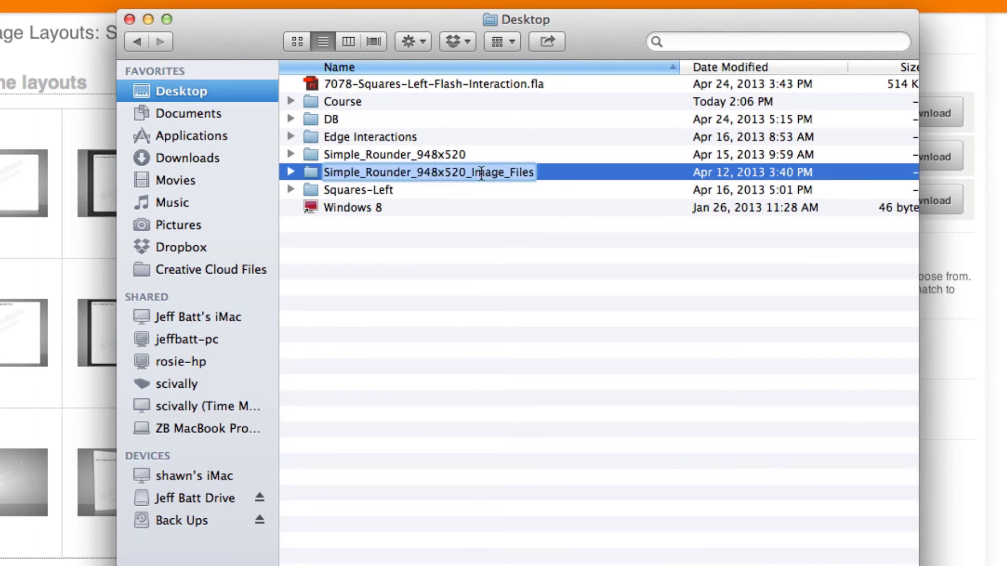
double_click(563, 173)
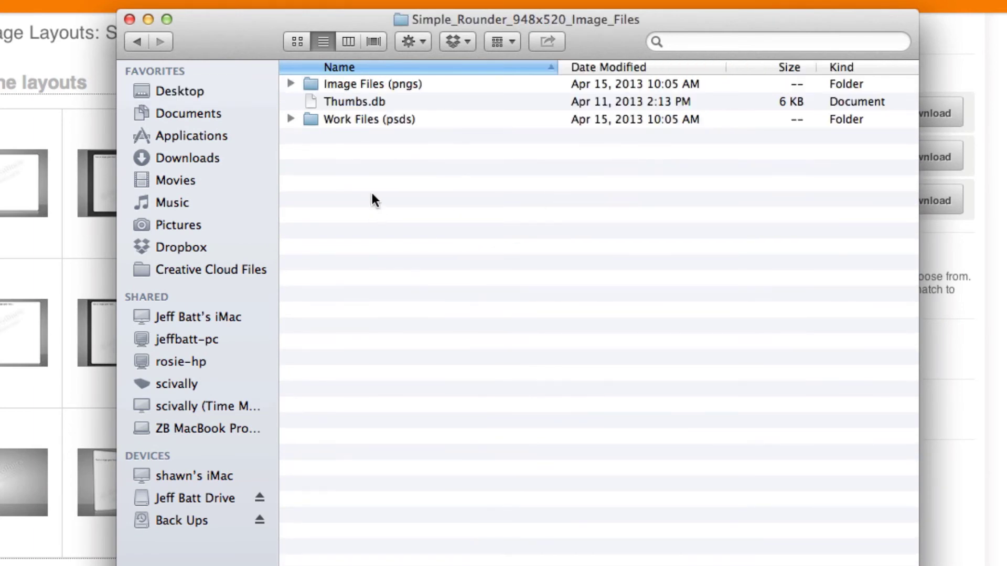
click(370, 125)
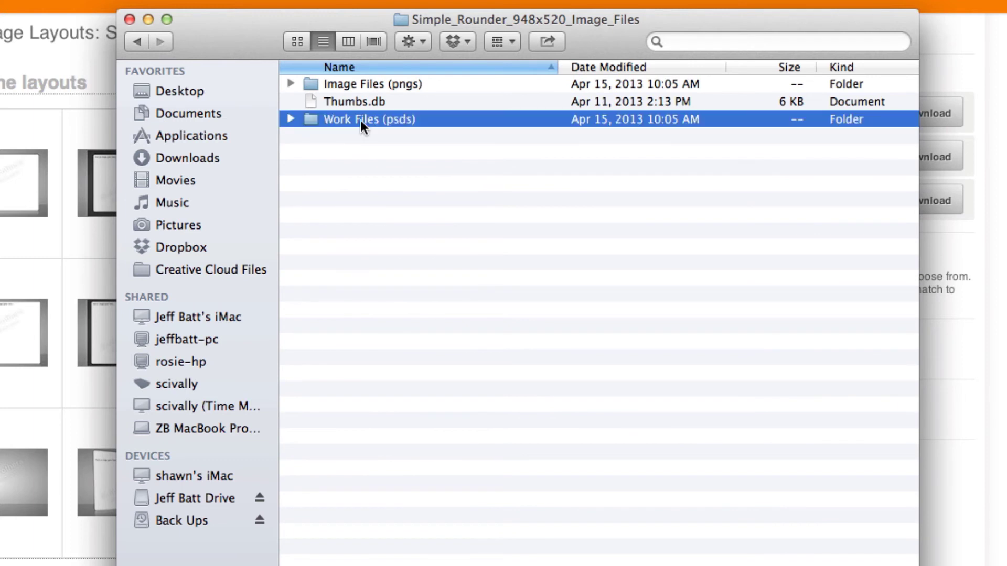
click(354, 85)
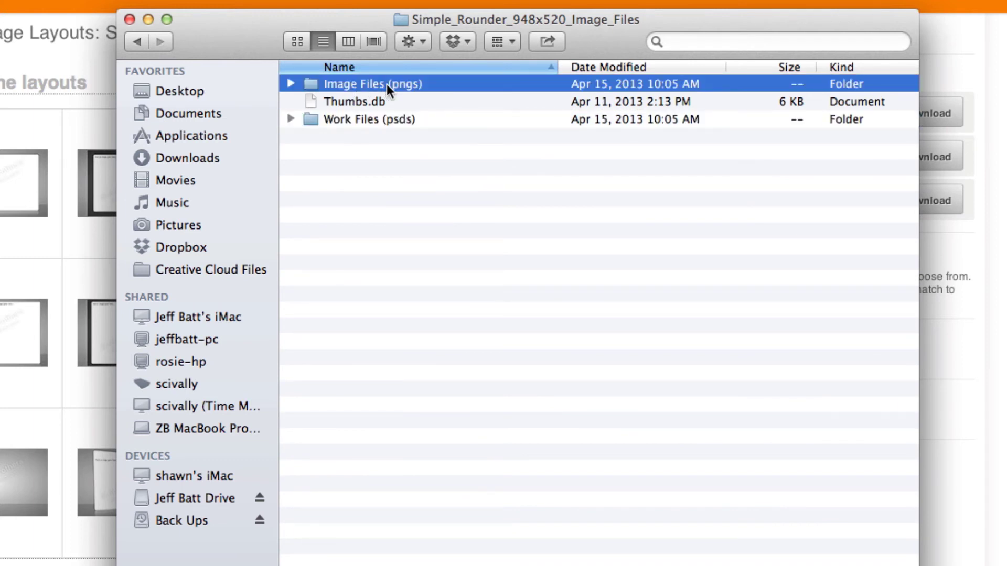
click(367, 122)
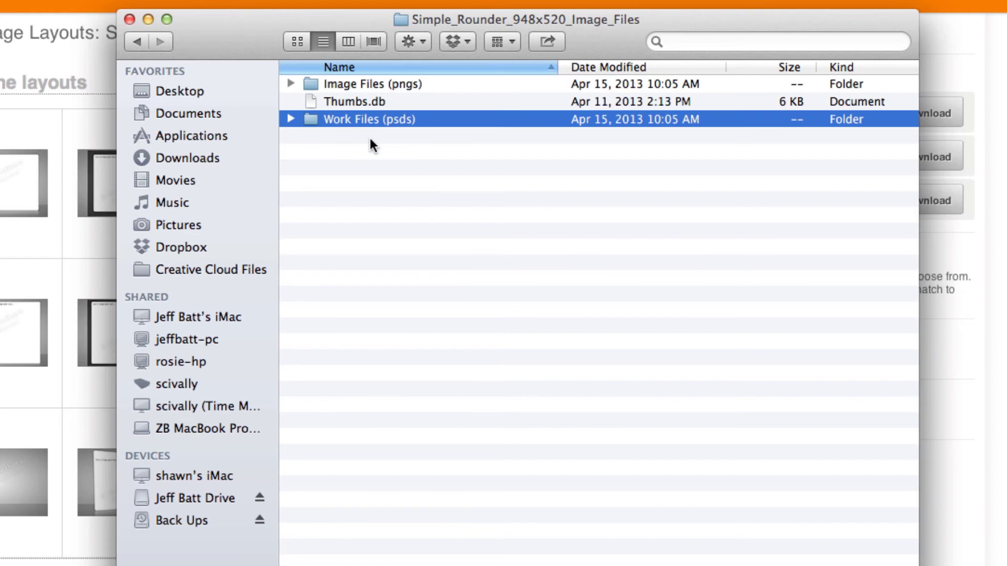
double_click(411, 85)
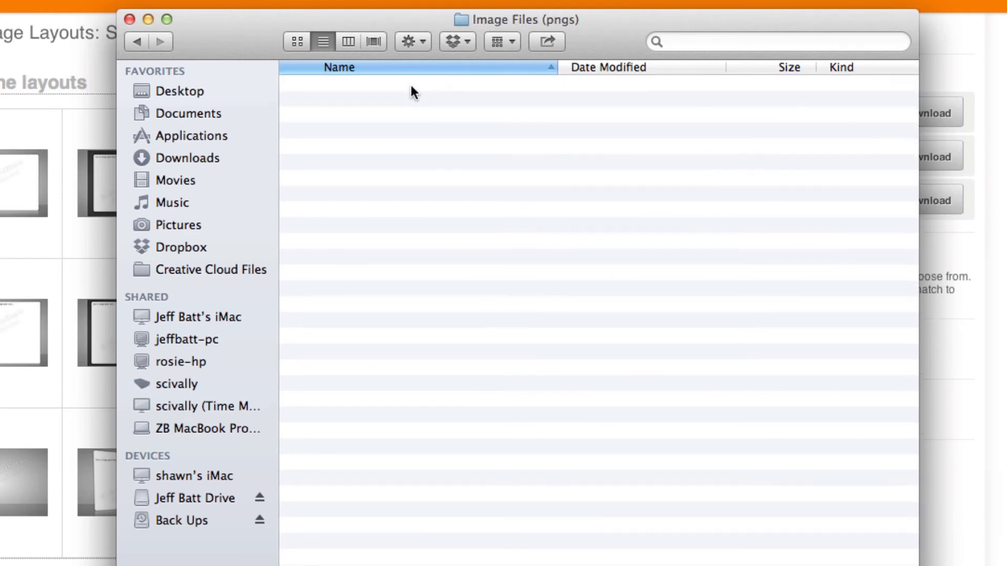
click(387, 136)
key(space)
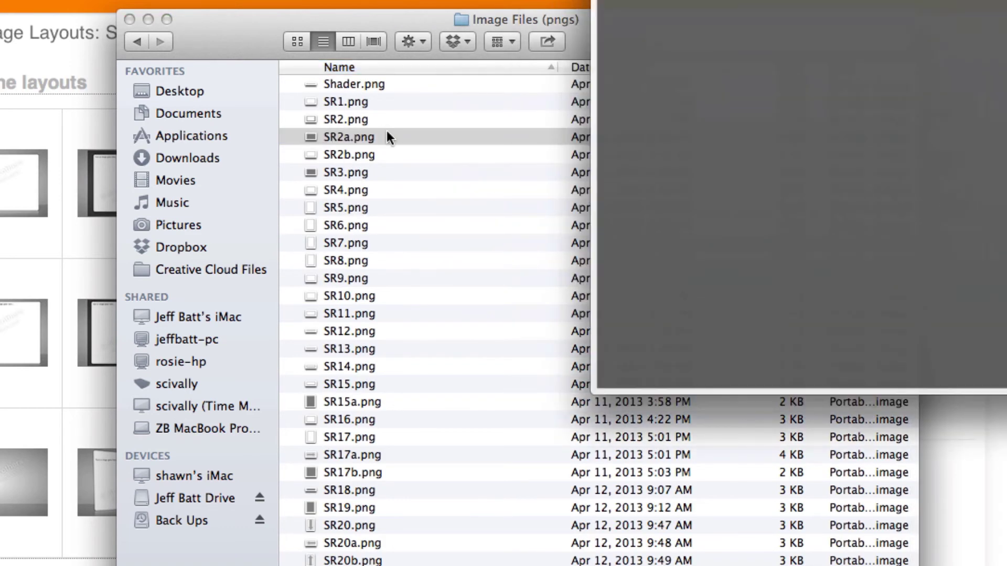
click(407, 260)
key(space)
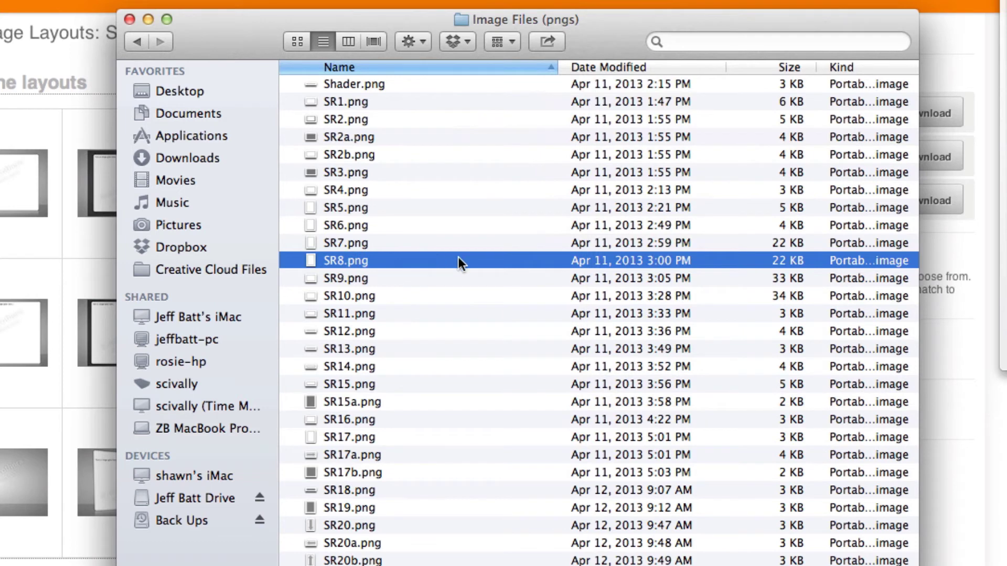
- Open SR1.psd from the Work Files (psds) folder in Photoshop
click(138, 41)
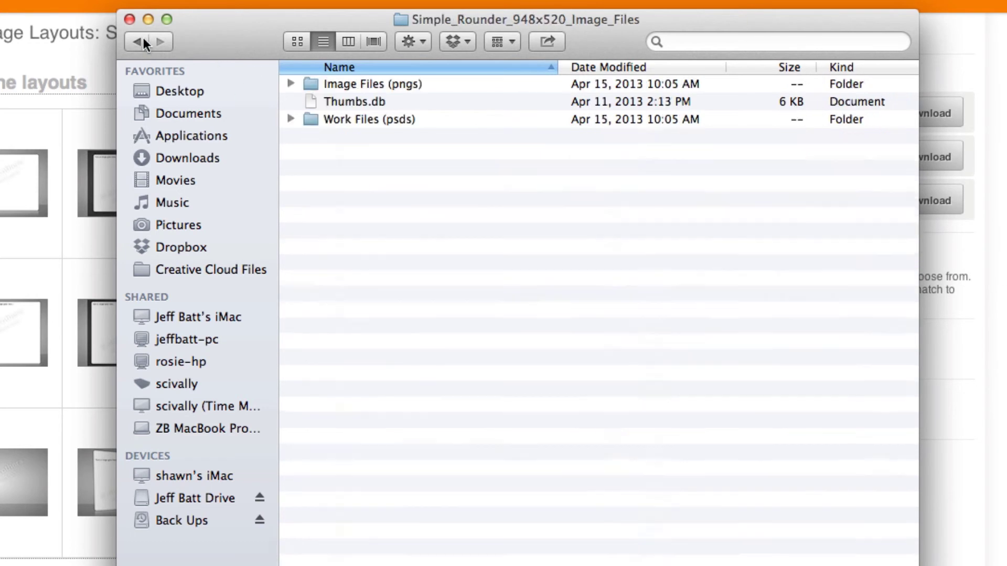
double_click(410, 119)
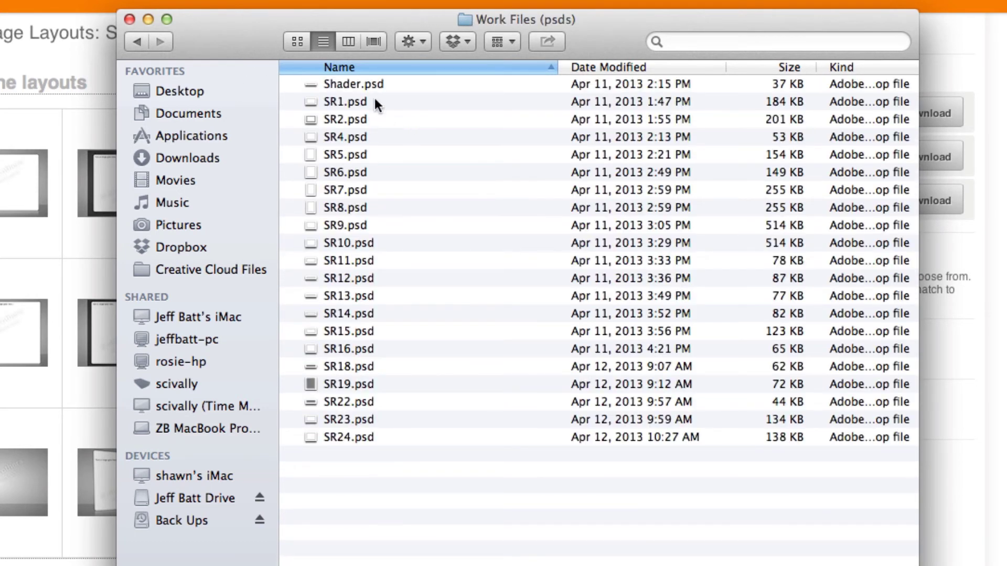
click(375, 104)
double_click(373, 102)
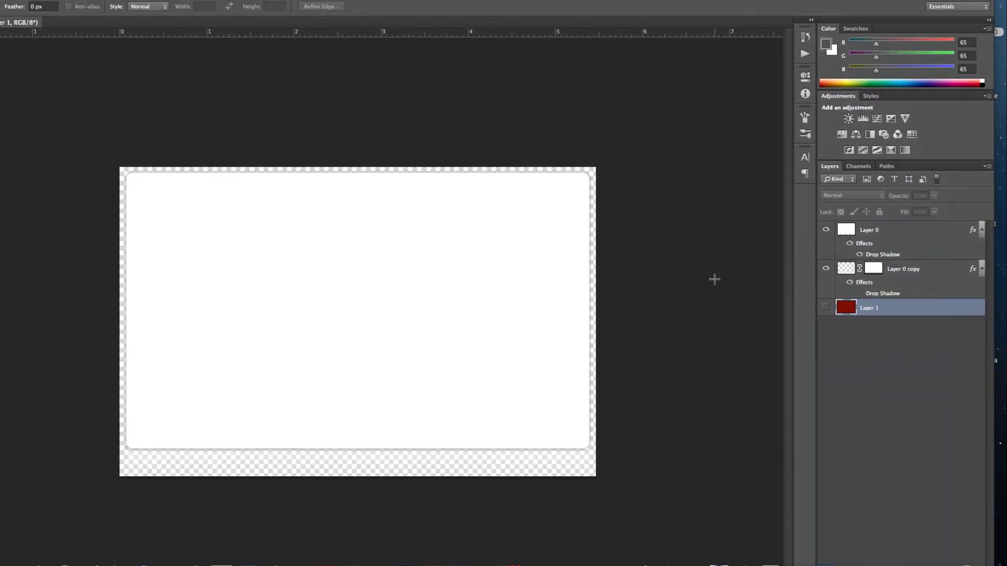
- Inspect Layer 0 and Layer 0 copy in SR1.psd's Layers panel, ending on Layer 0
click(909, 234)
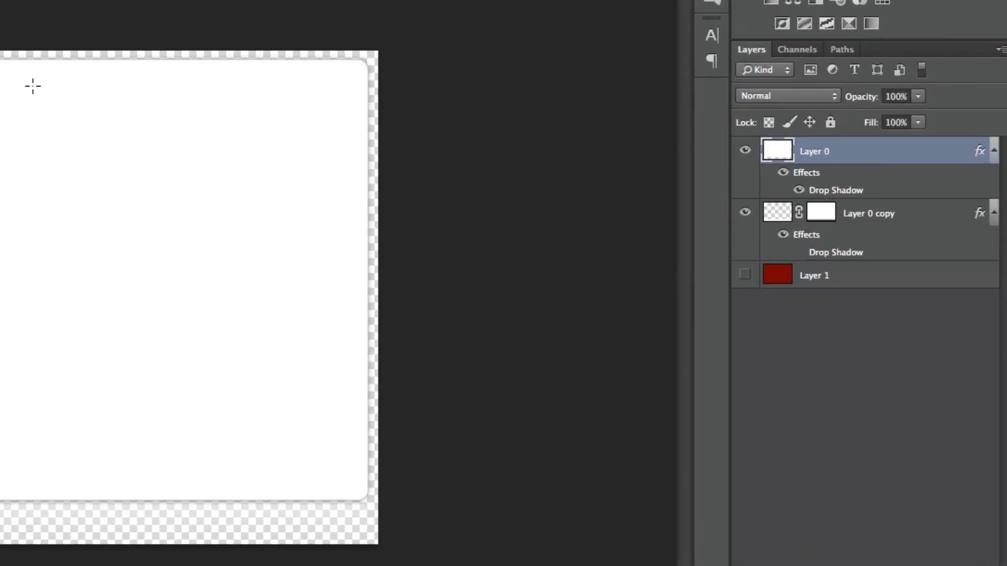
click(927, 217)
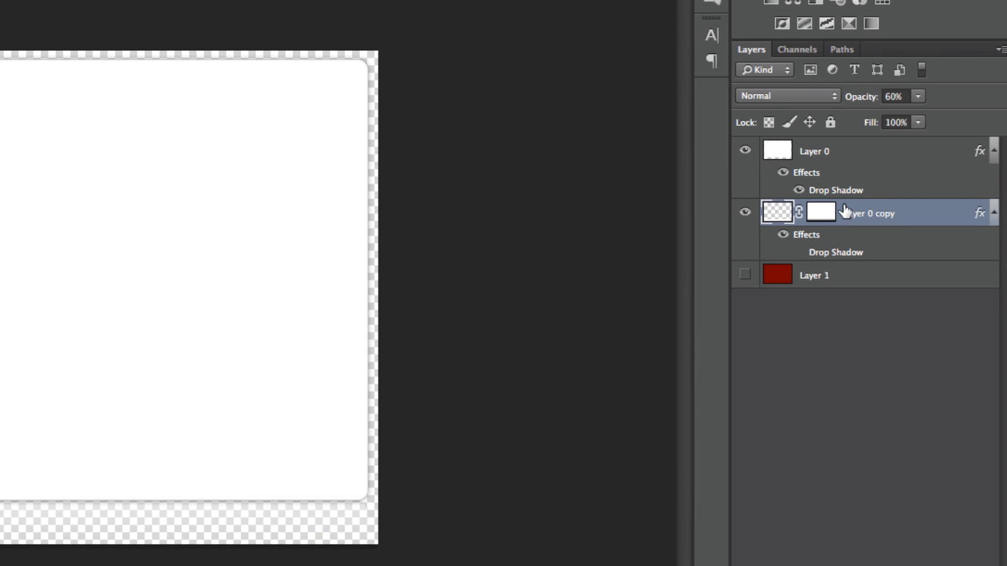
click(833, 164)
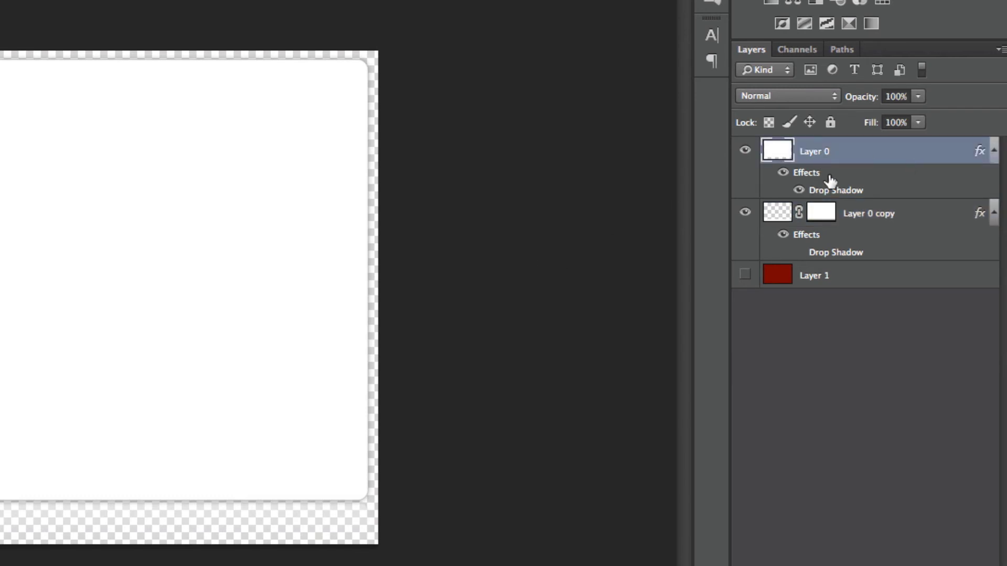
- Open Layer 0's layer style and try a dark red Color Overlay, then discard the red pick
double_click(898, 155)
drag(793, 64, 551, 0)
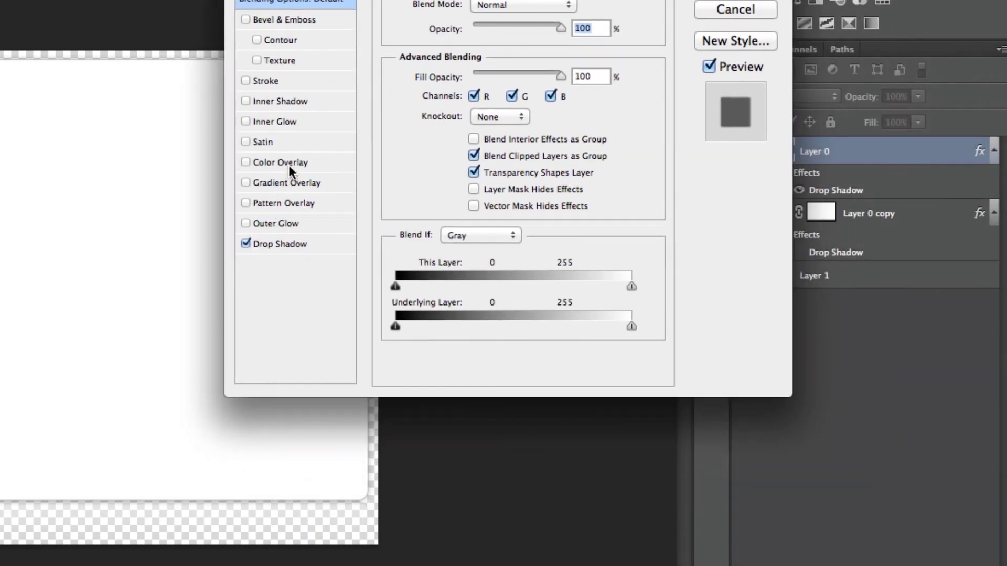
click(301, 163)
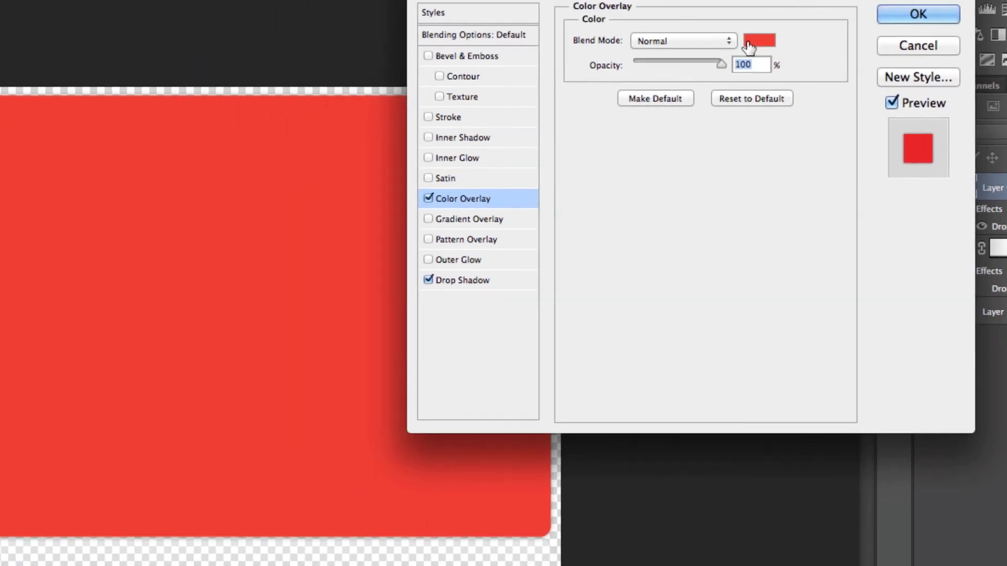
click(577, 5)
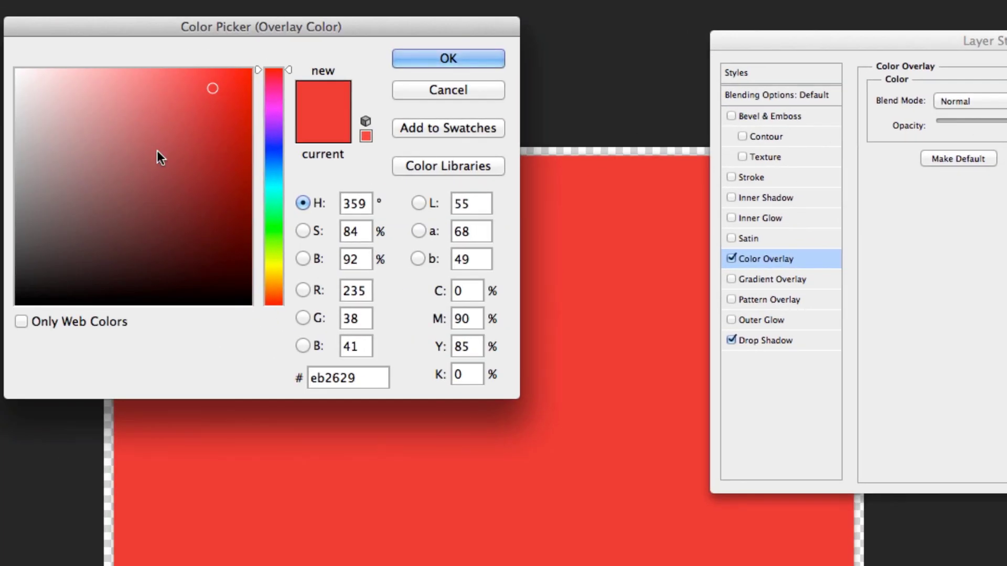
click(239, 218)
drag(240, 218, 250, 232)
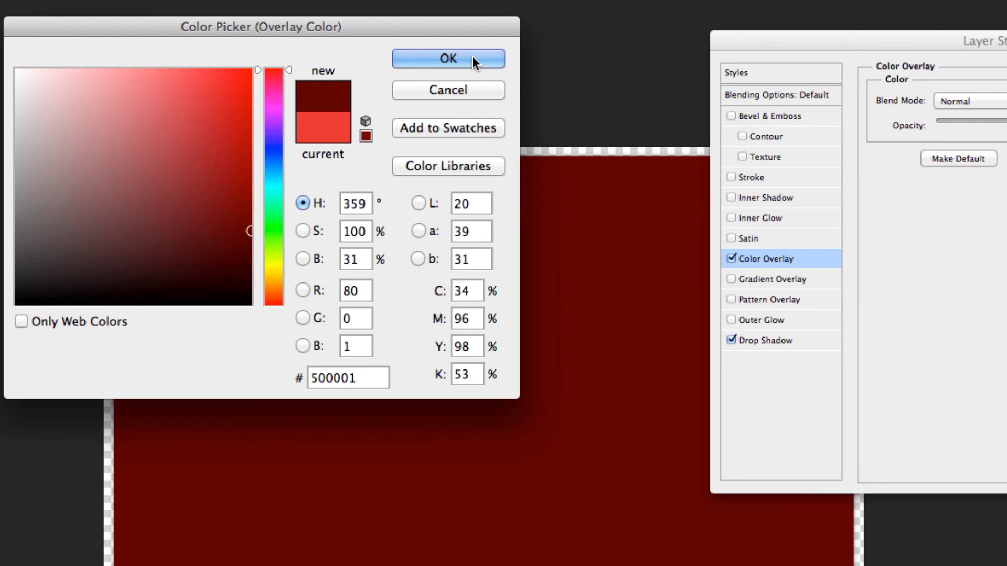
click(470, 89)
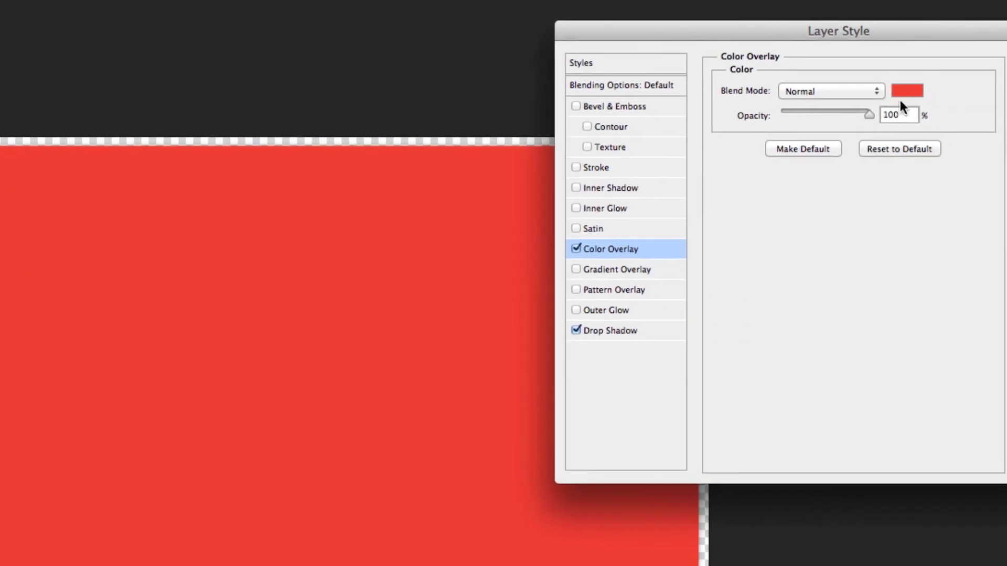
- Replace Color Overlay with a Gradient Overlay running from light grey e7e7e7 to white
click(532, 246)
click(531, 267)
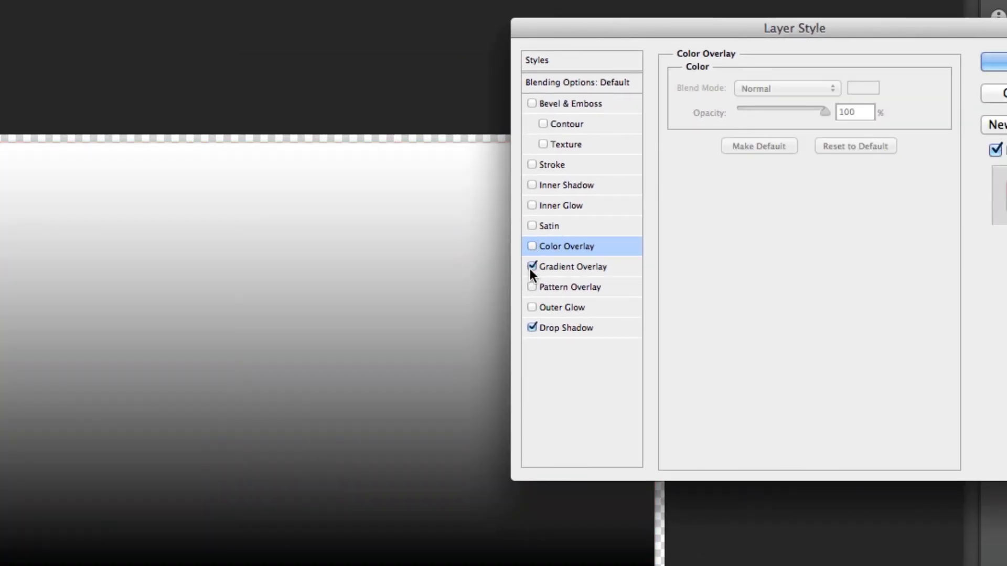
click(588, 266)
click(771, 135)
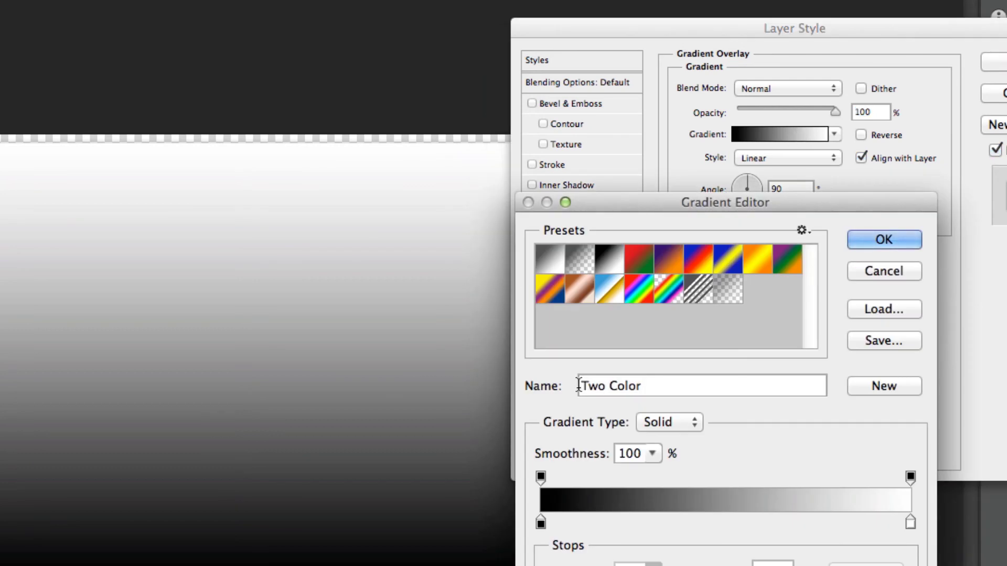
double_click(541, 523)
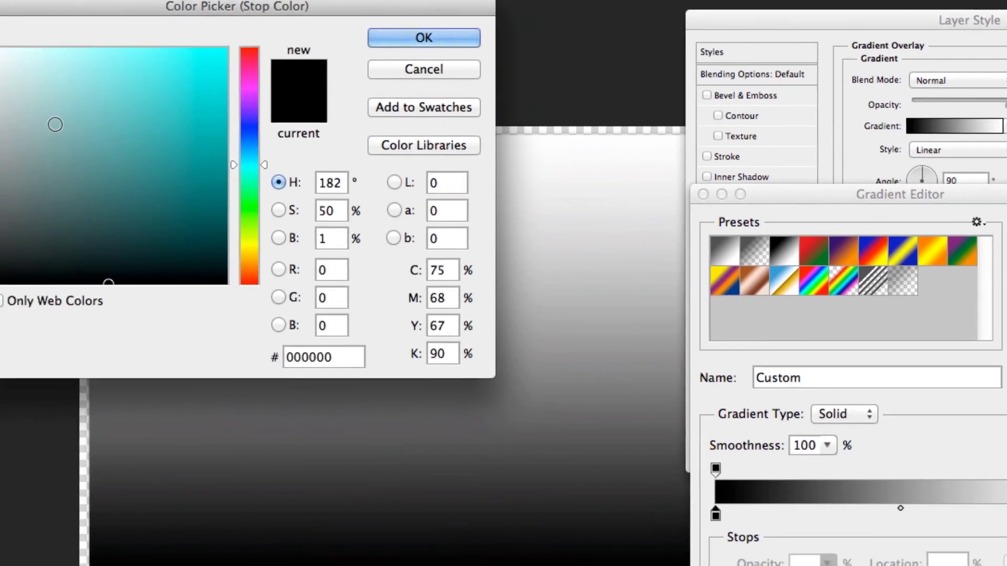
drag(63, 120, 32, 61)
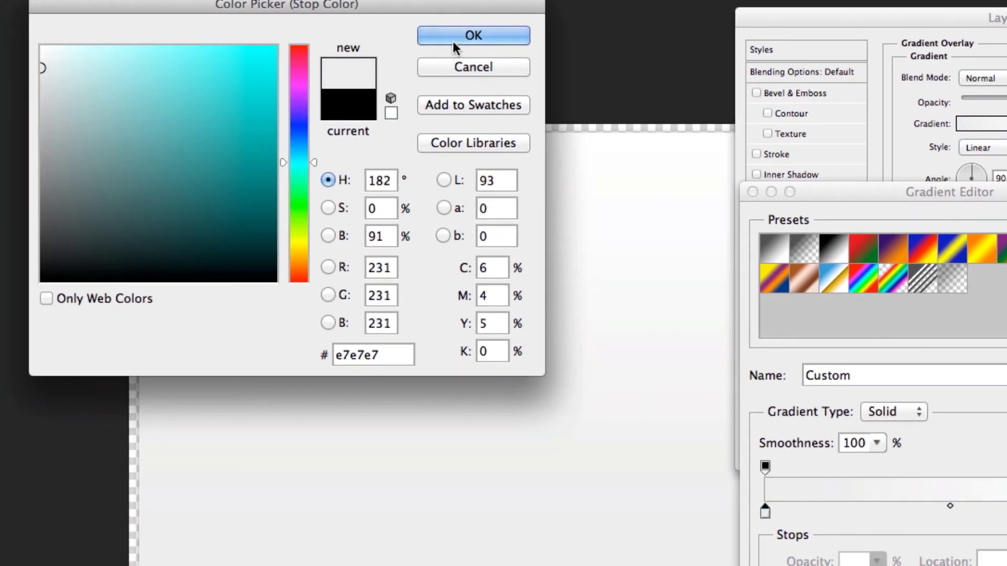
click(473, 36)
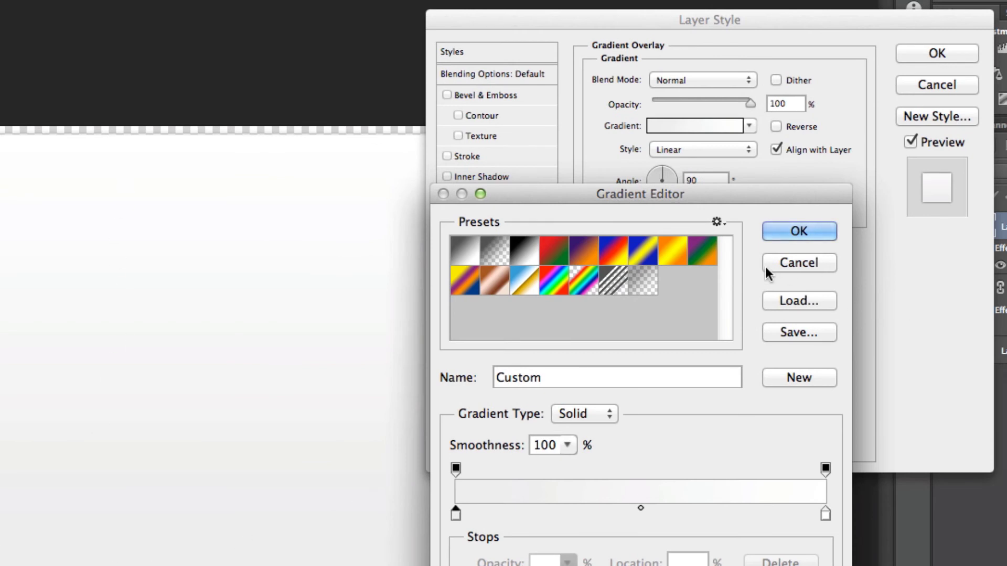
click(819, 231)
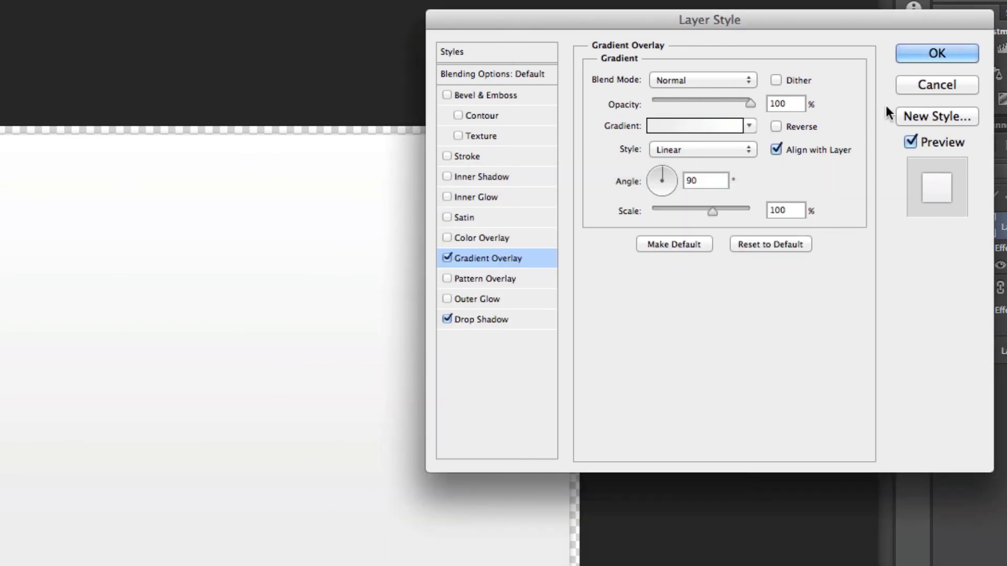
click(928, 51)
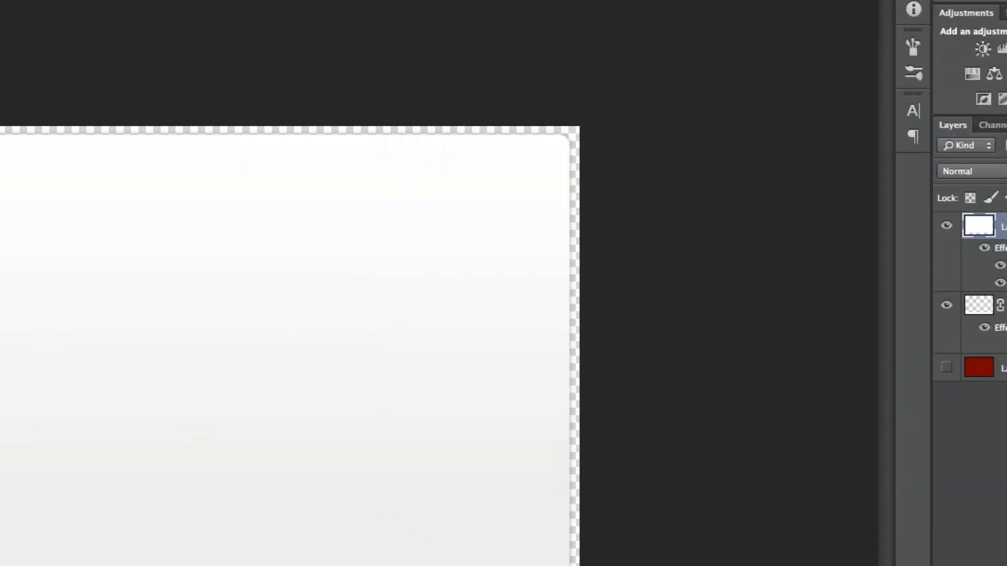
- Save the gradient box as SR1.png on the Desktop, accepting the default PNG options
click(149, 9)
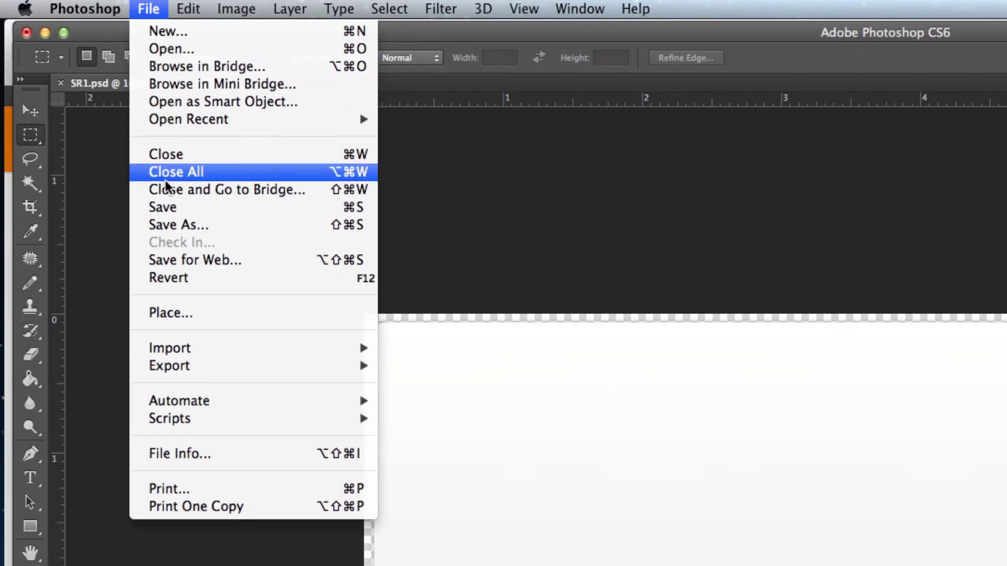
click(175, 224)
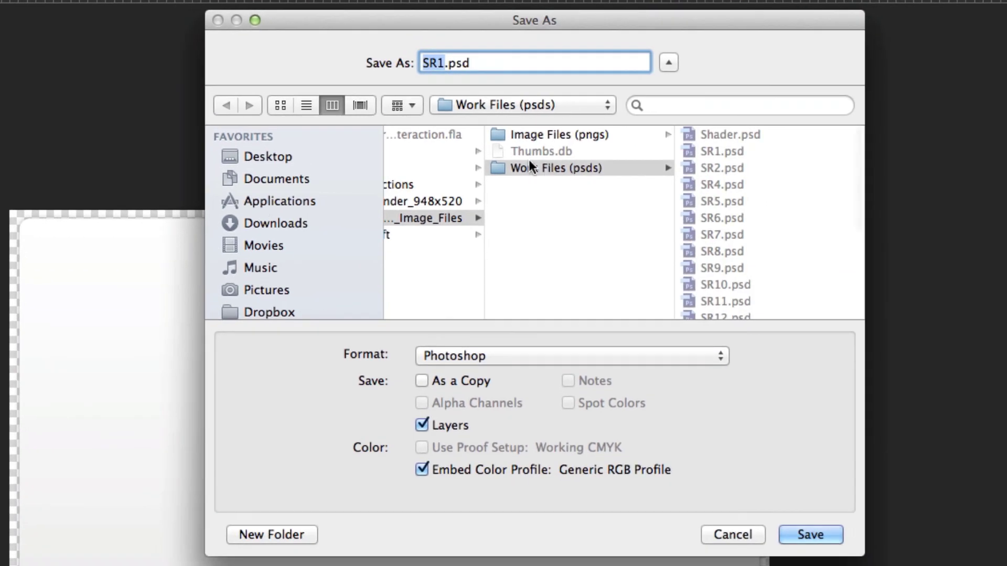
click(284, 152)
click(533, 355)
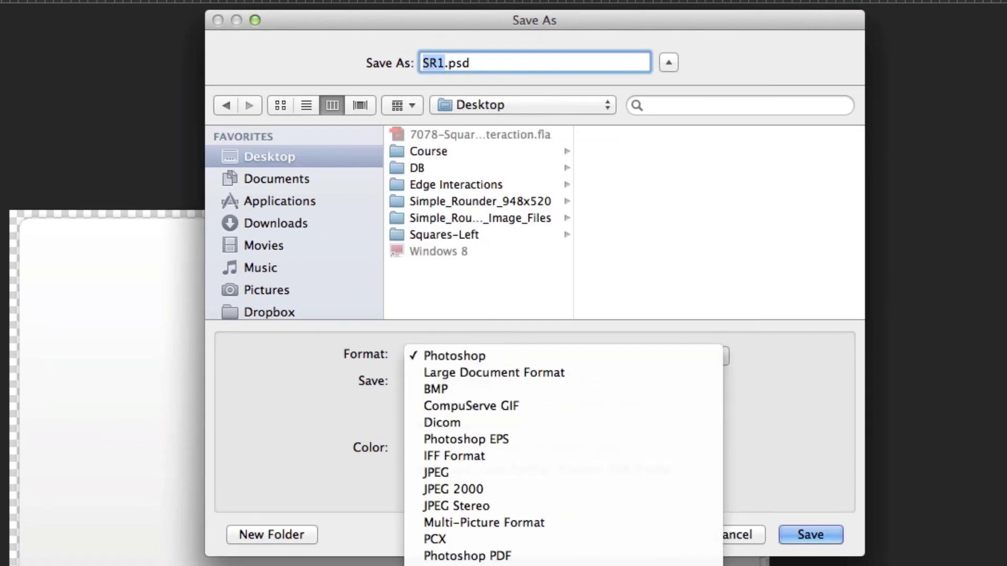
click(451, 558)
click(786, 534)
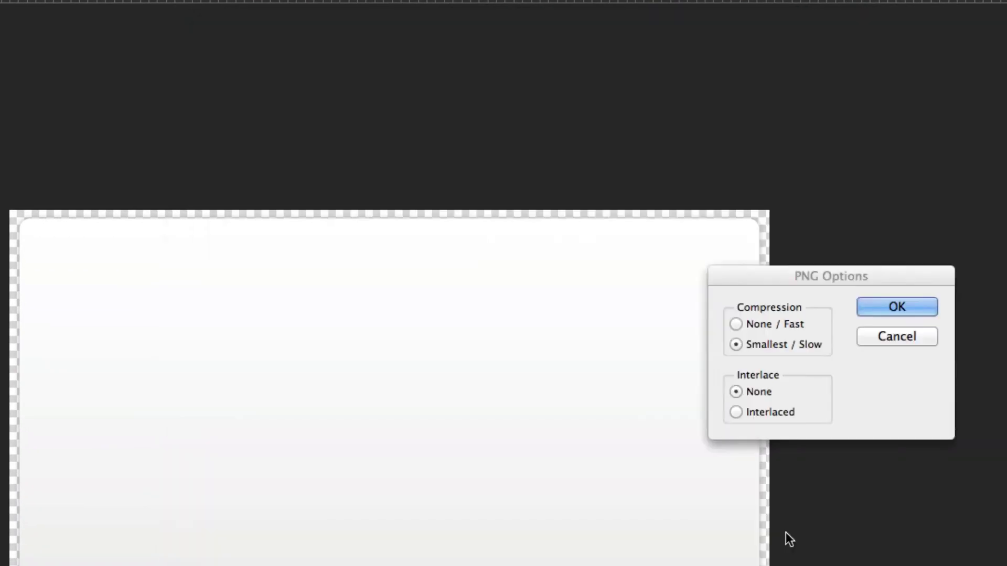
click(914, 303)
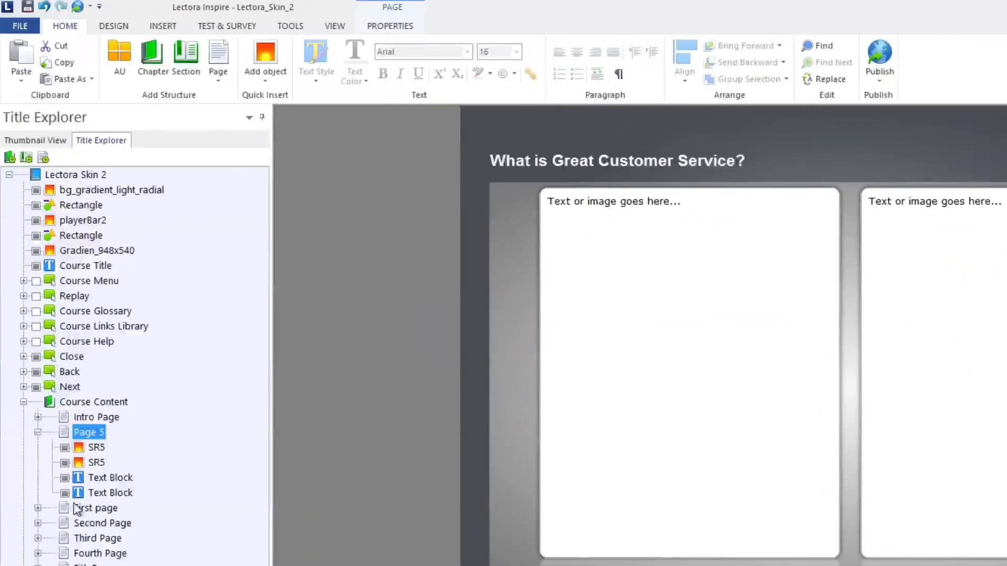
- Add a new page named Page 6 after Page 5 in the Skin 2 course
right_click(81, 434)
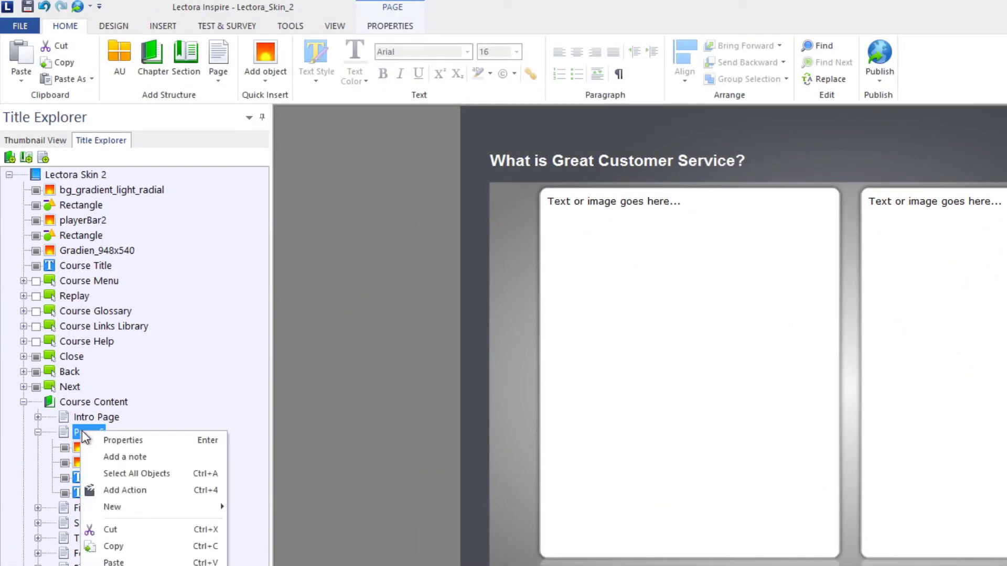
click(82, 434)
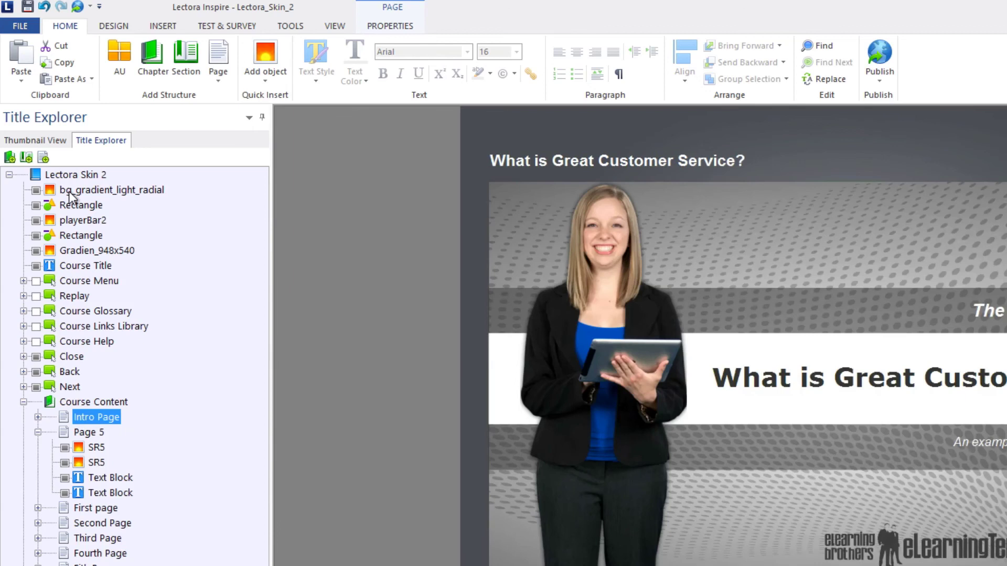
click(43, 158)
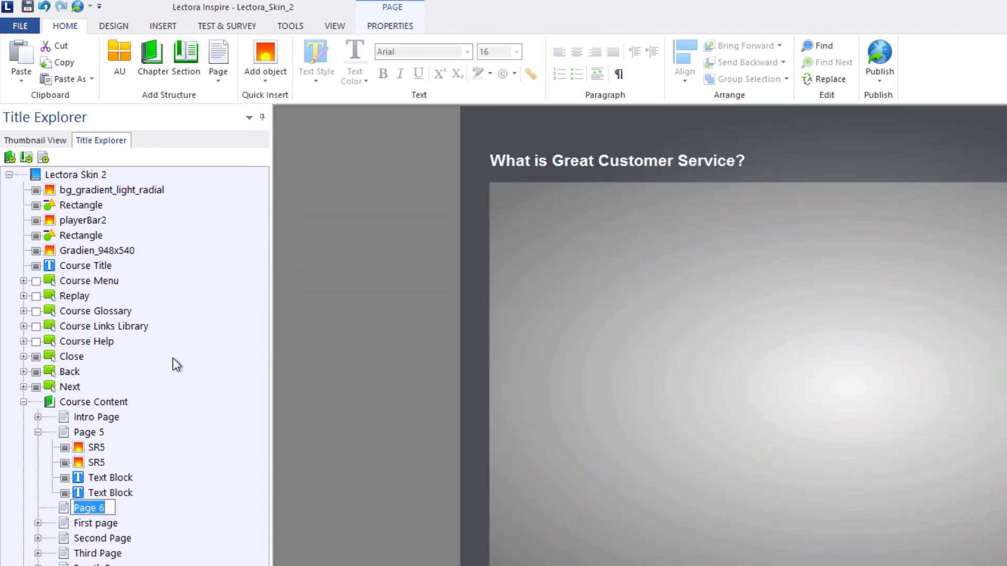
click(216, 507)
- Insert the SR1 image from the Desktop onto Page 6
click(265, 54)
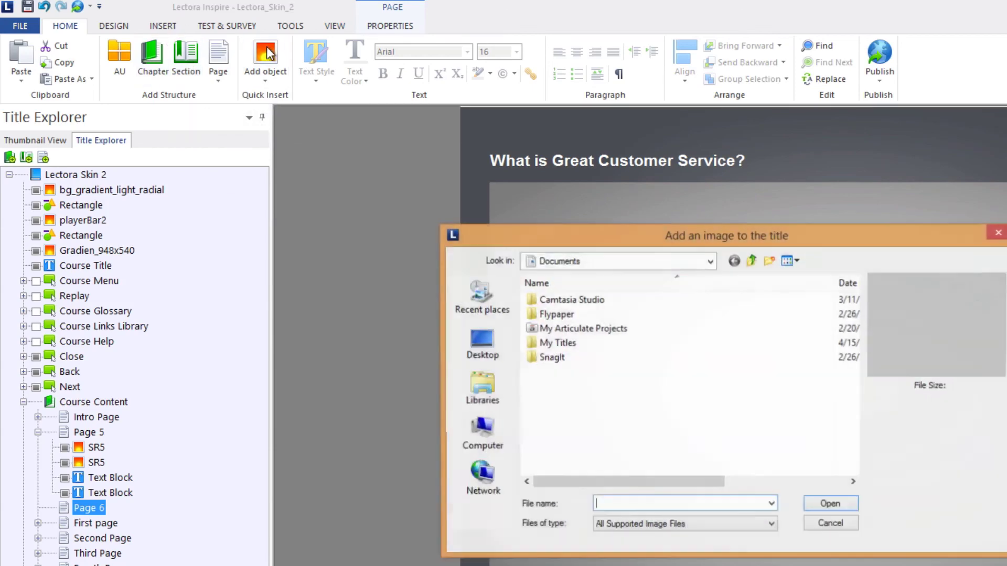
click(486, 440)
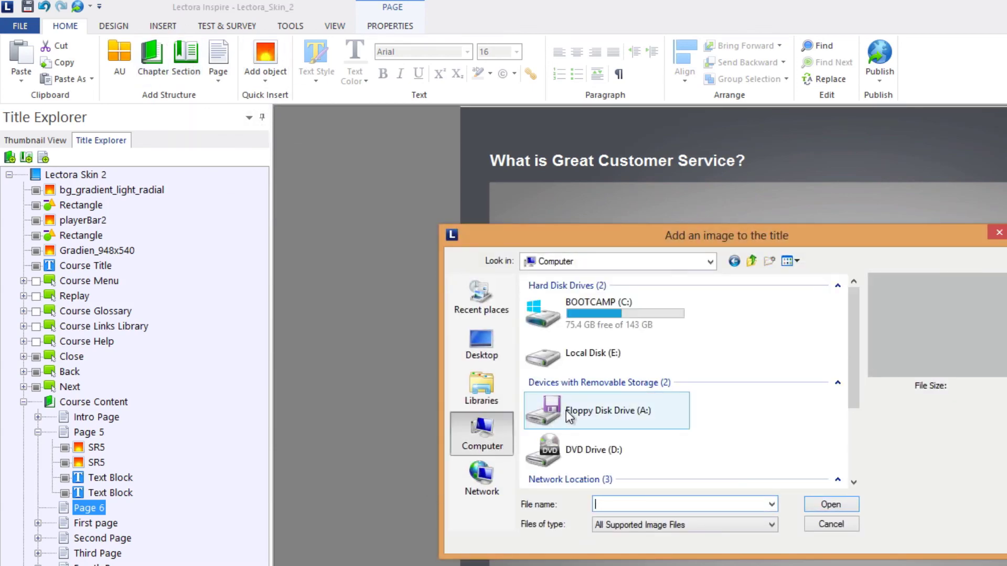
drag(858, 312, 841, 398)
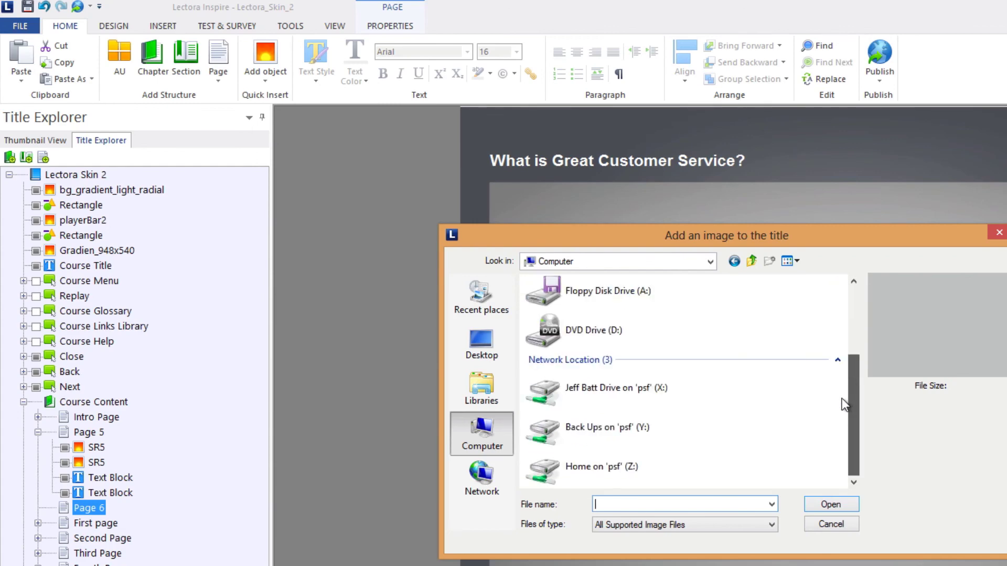
double_click(654, 464)
double_click(613, 344)
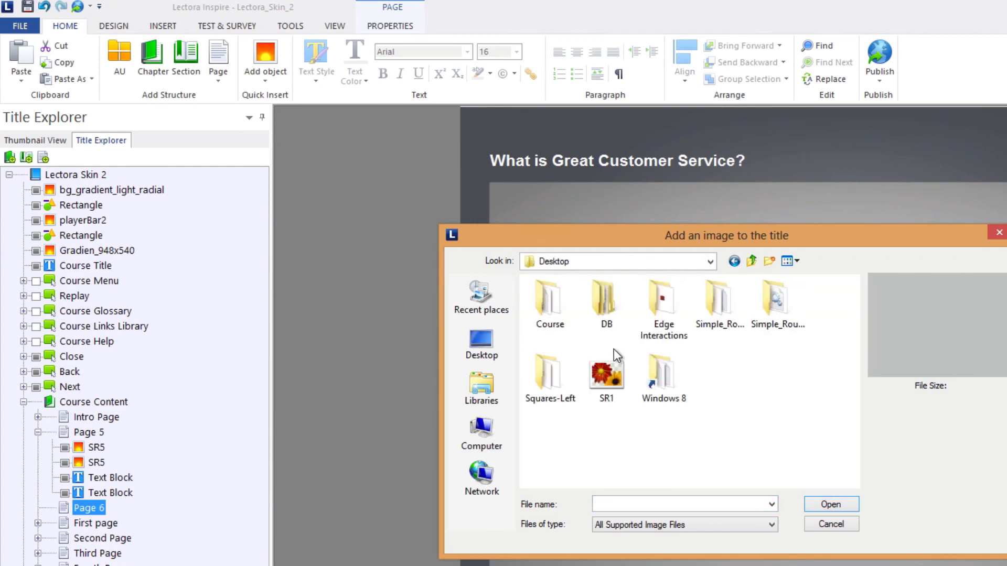
click(612, 376)
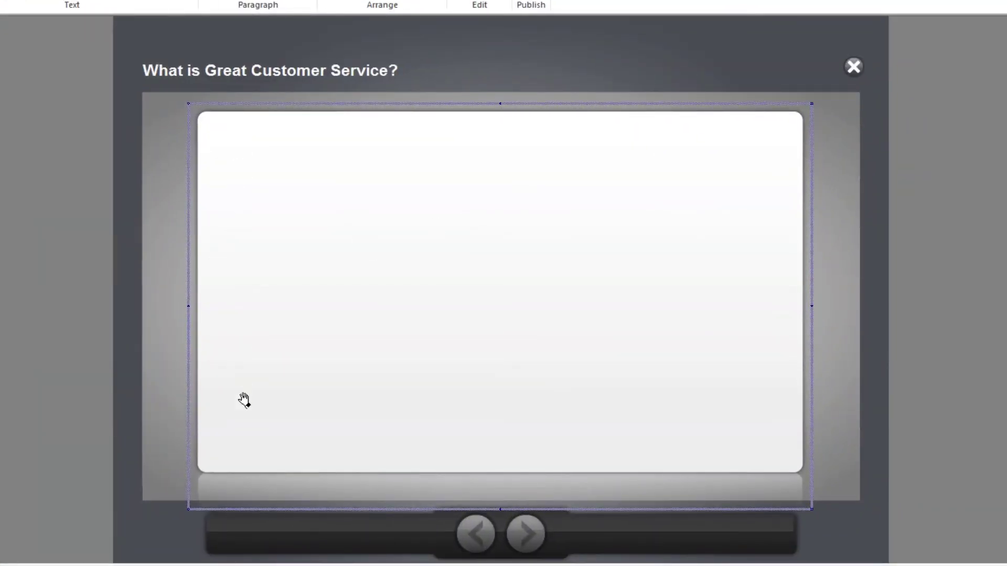
- Centre the SR1 content box under the title, then quit Photoshop without saving SR1.psd
drag(393, 381, 396, 384)
click(143, 344)
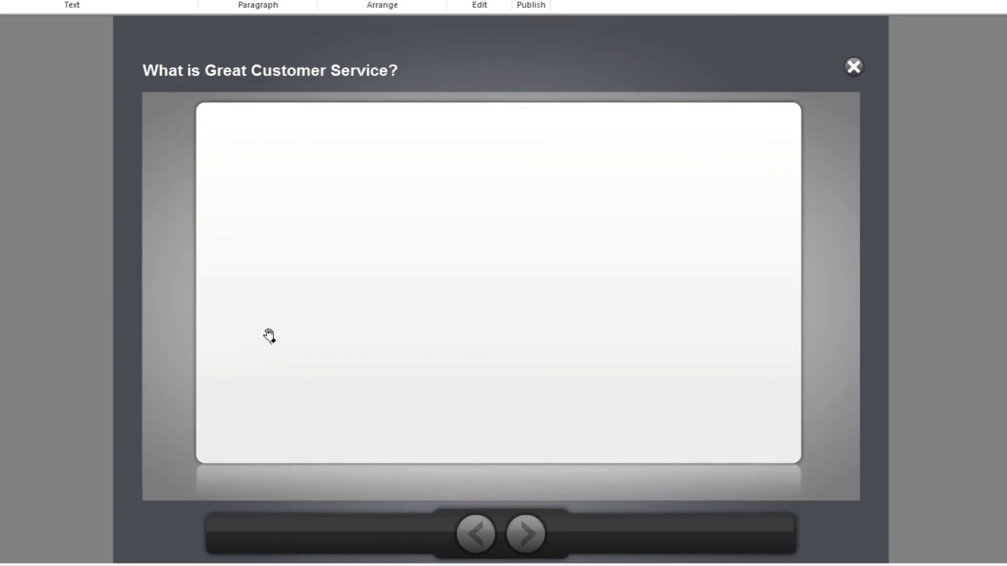
click(408, 199)
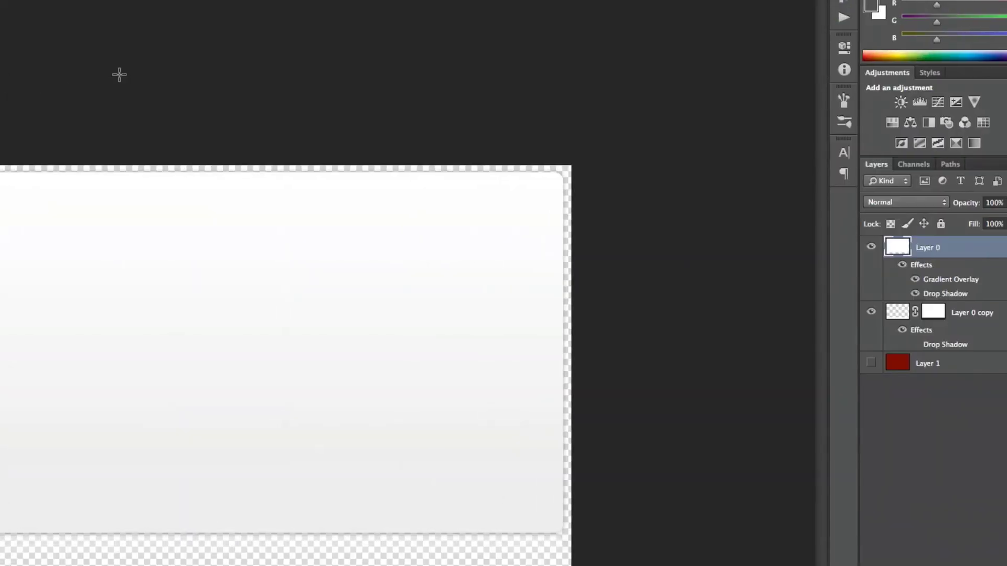
key(super+q)
click(350, 177)
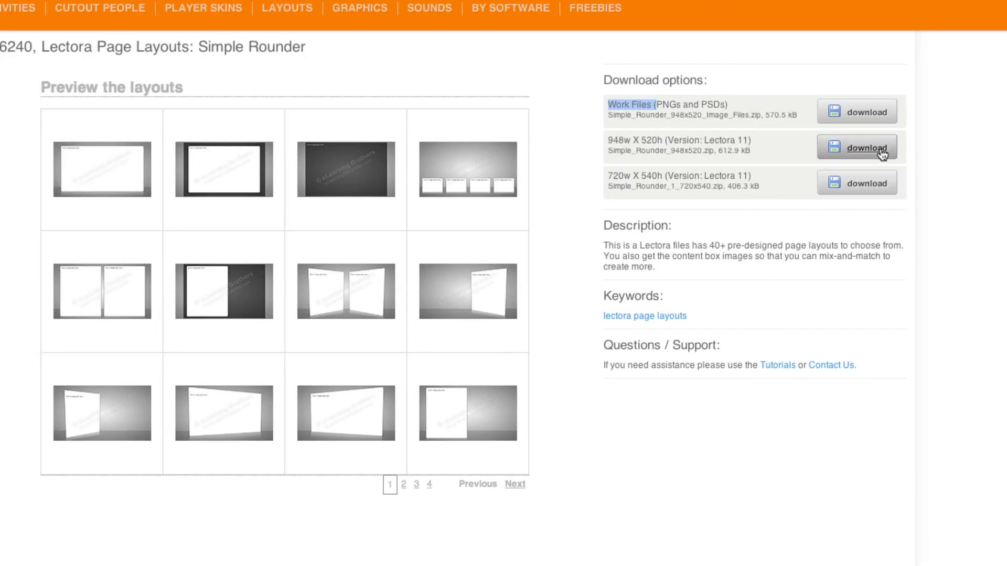
click(766, 101)
drag(704, 108, 600, 99)
click(612, 100)
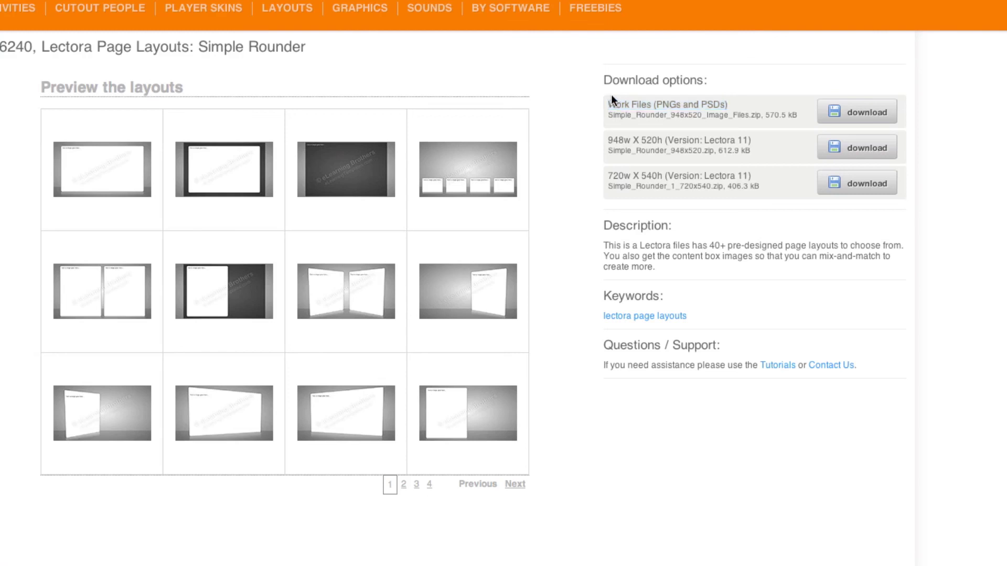